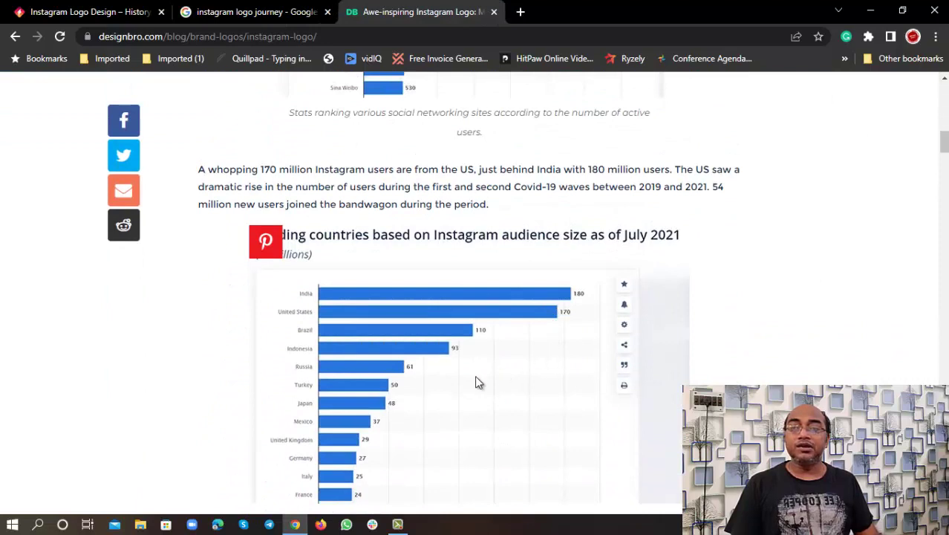
Step: Find the image of the four Instagram logos from 2010 to now in the article and open it in a new tab
scroll(472, 383, down, 2)
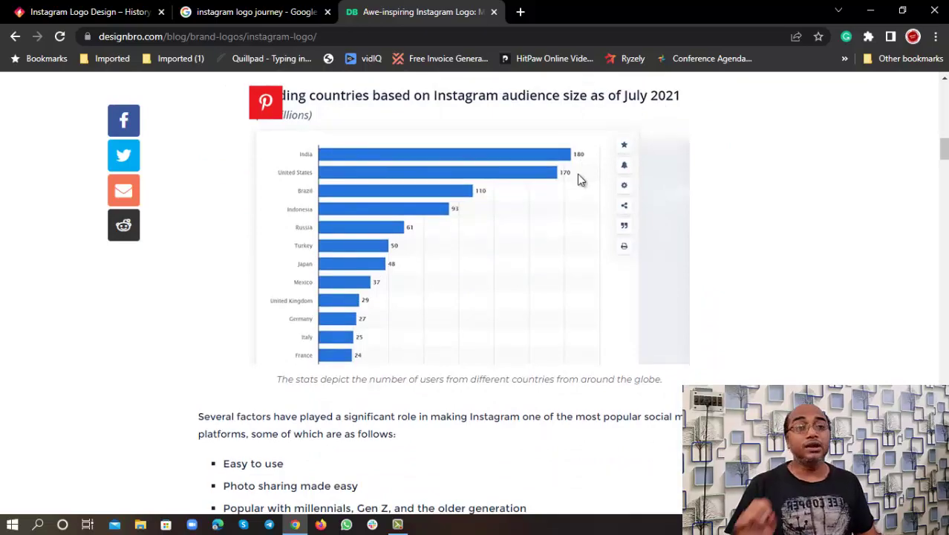
scroll(519, 275, down, 15)
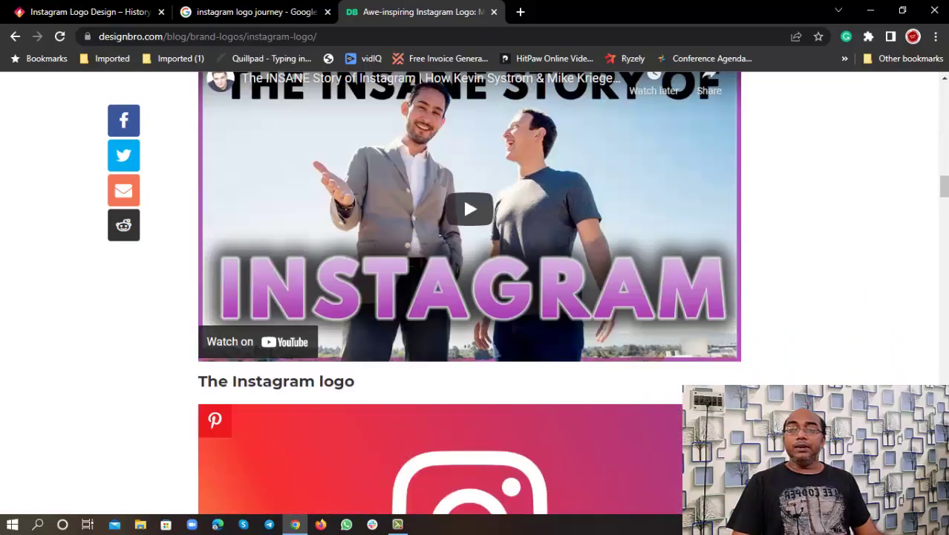
scroll(470, 290, down, 9)
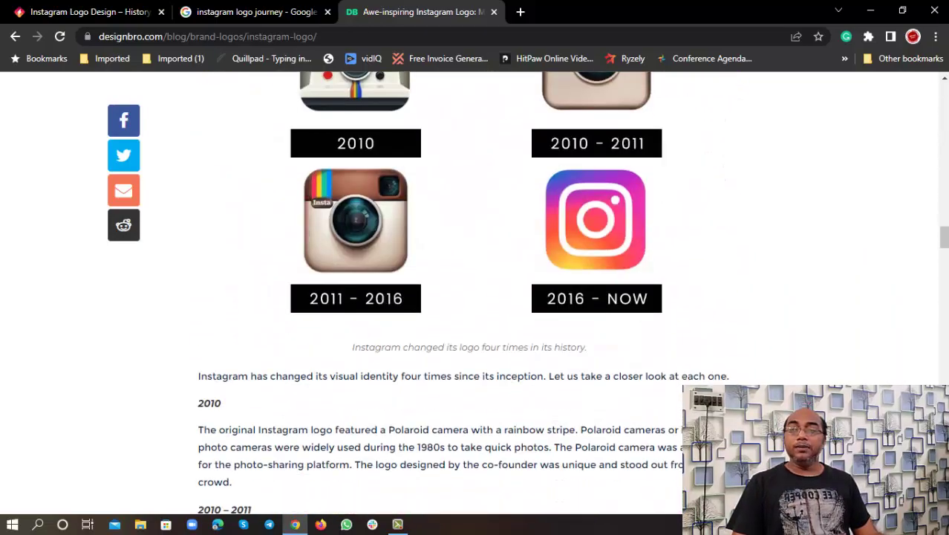
scroll(470, 290, up, 2)
right_click(455, 278)
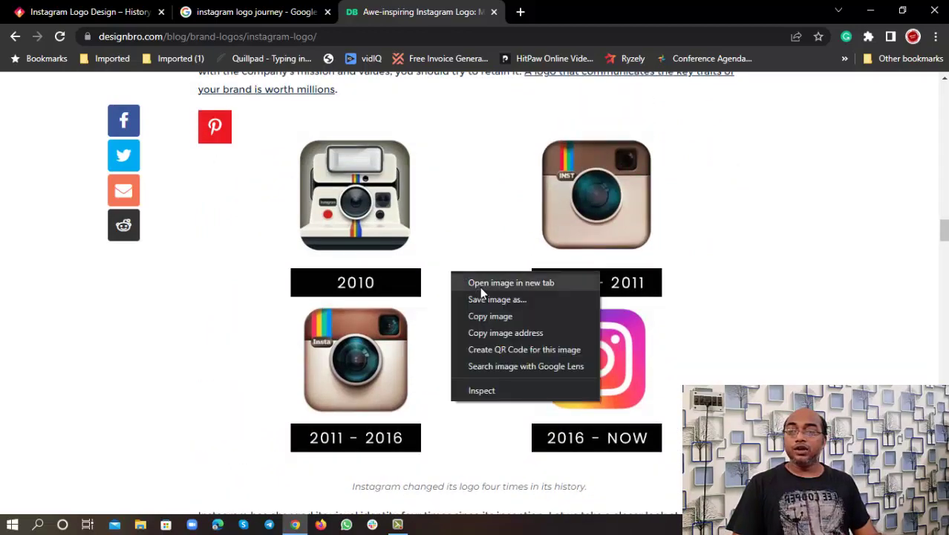
click(479, 283)
Step: Open the article's Logotype image, showing the Instagram wordmarks from 2010 to 2016, in a new tab and display it
scroll(803, 335, down, 3)
scroll(822, 336, down, 10)
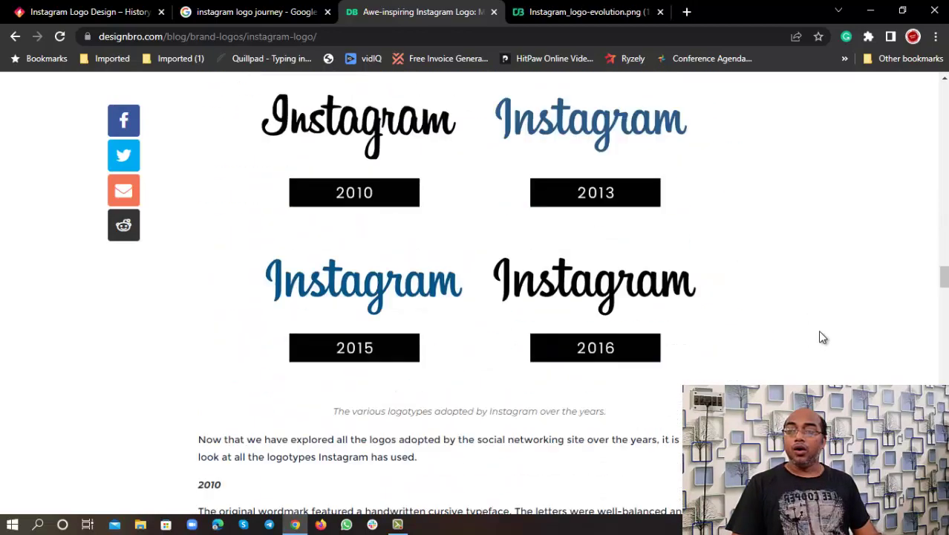
right_click(442, 325)
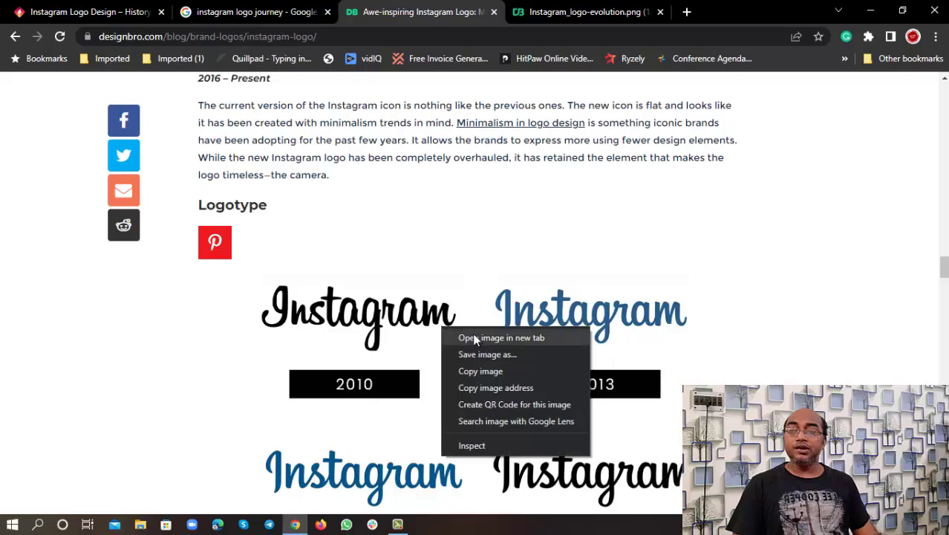
click(473, 333)
click(676, 9)
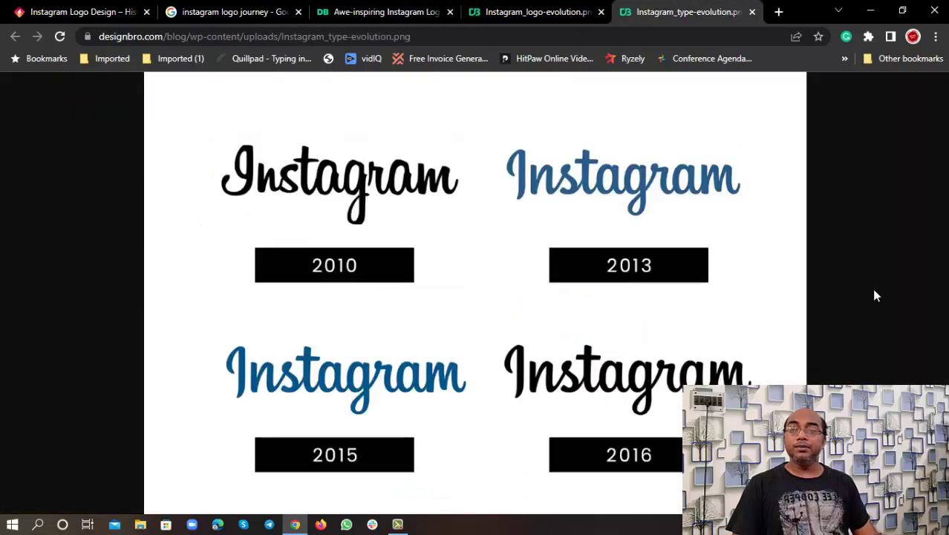
Step: Open canva.com in a new browser tab
click(778, 12)
text(canva.com)
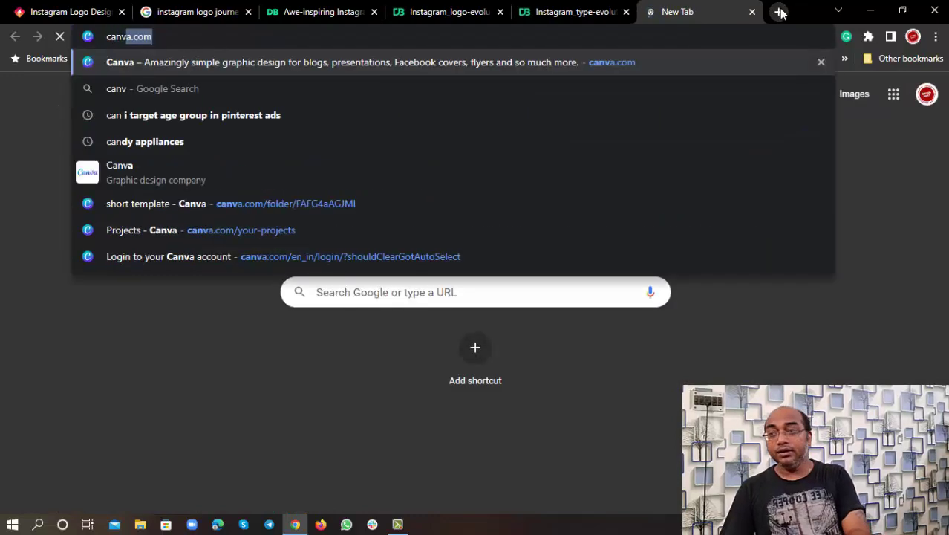
key(Return)
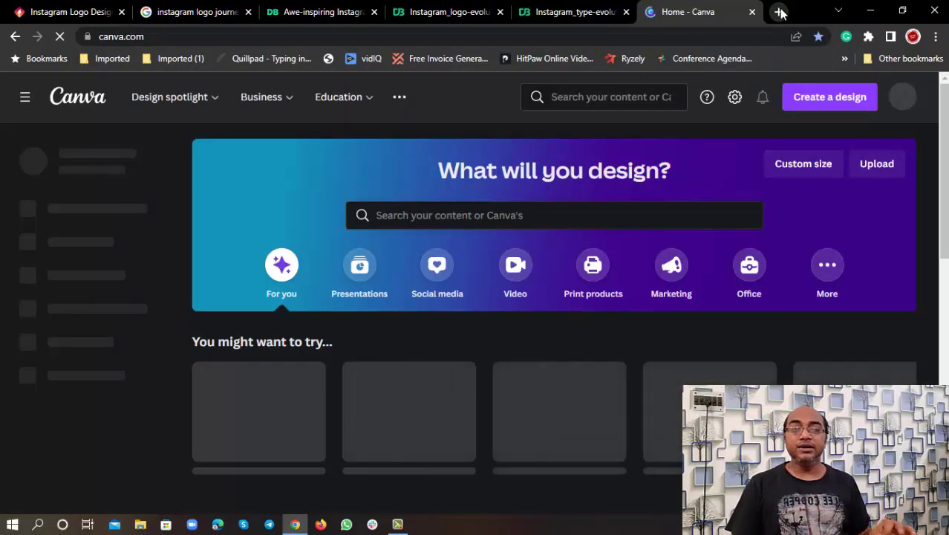
Step: Create a new blank design of the type YouTube Video, searching the design types for "youtube video"
click(847, 96)
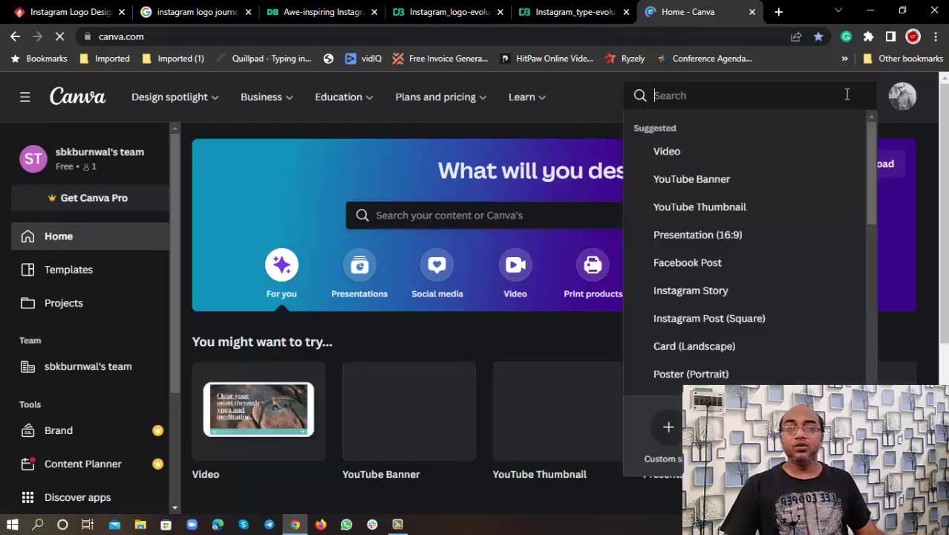
text(youtu)
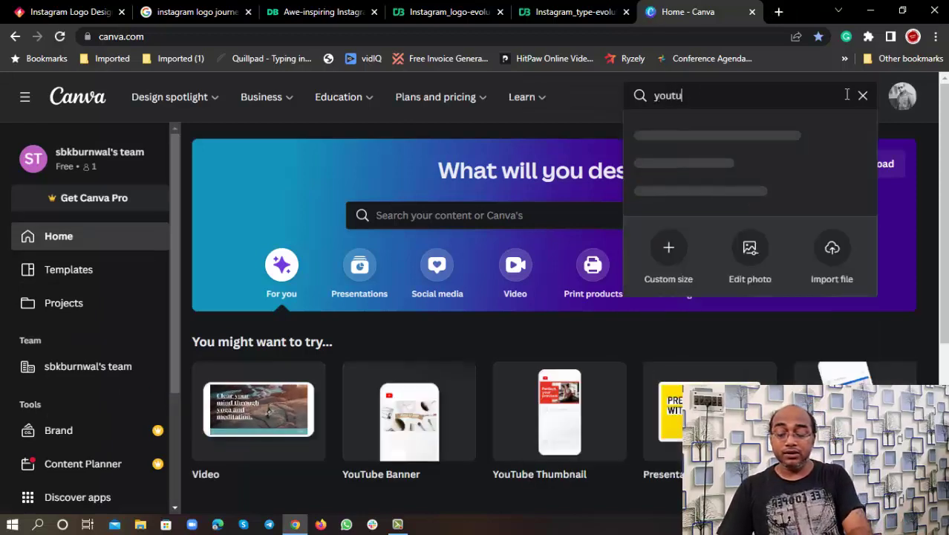
text(be video)
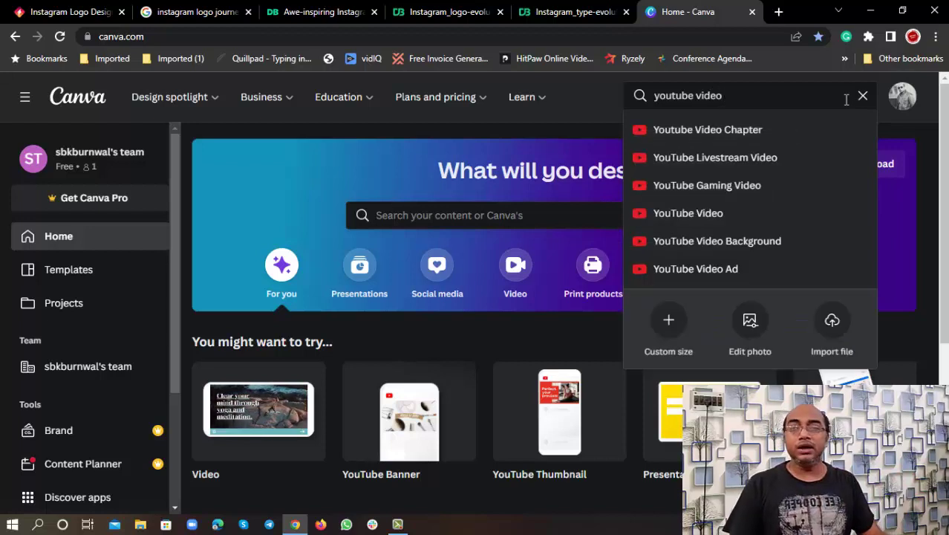
click(756, 213)
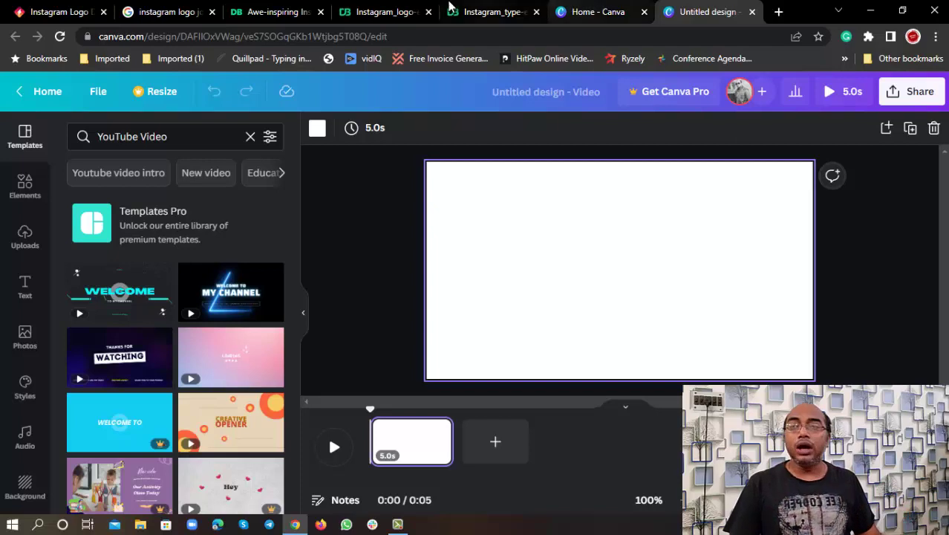
mouse_move(450, 6)
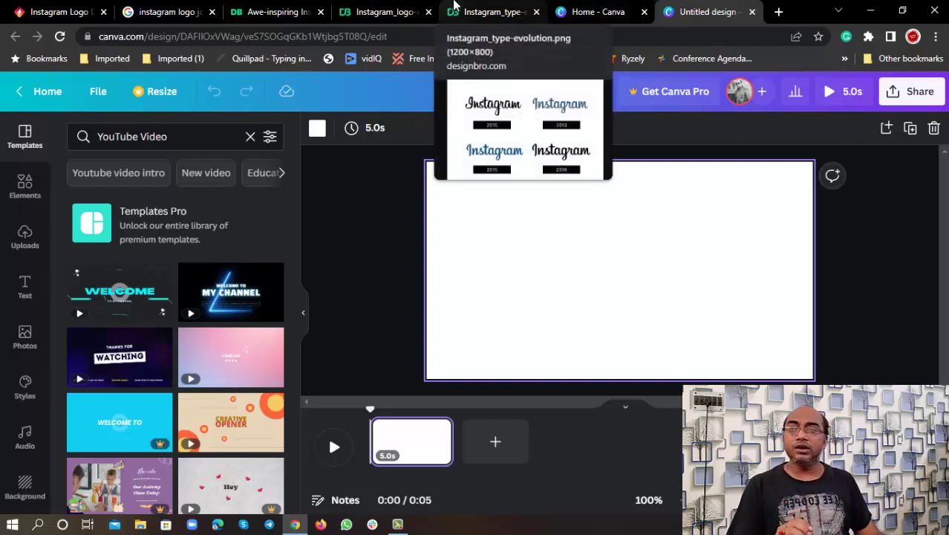
click(411, 7)
right_click(487, 159)
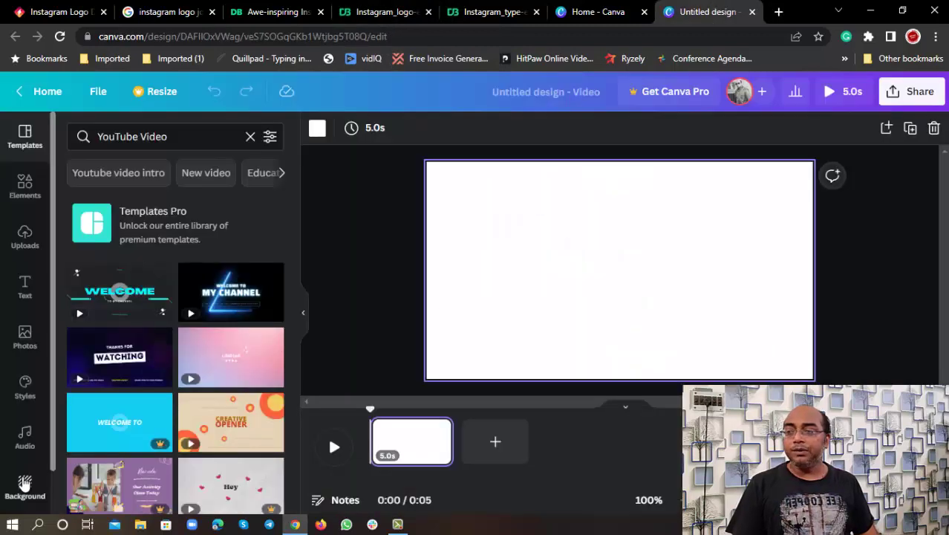
Step: Fill the page background with the solid violet colour, after trying the lighter purple
click(25, 483)
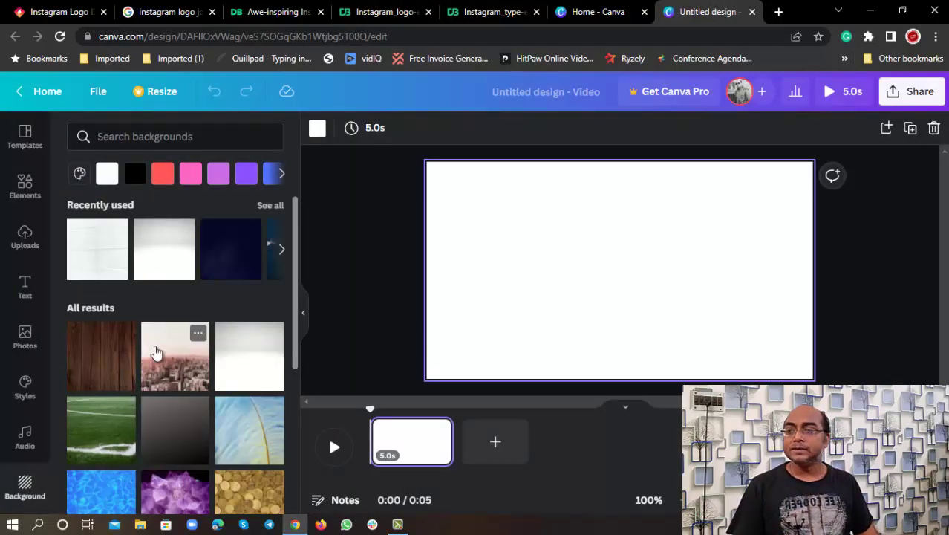
click(219, 175)
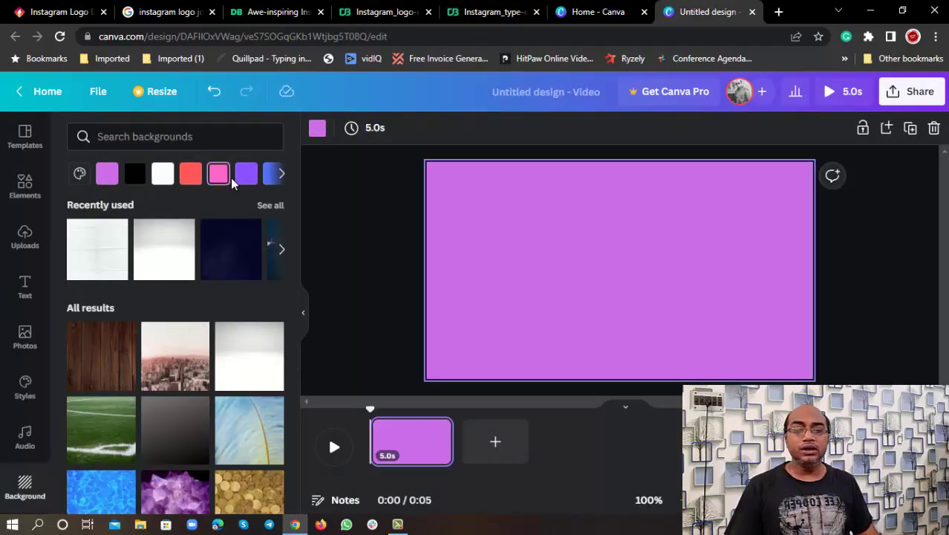
click(242, 181)
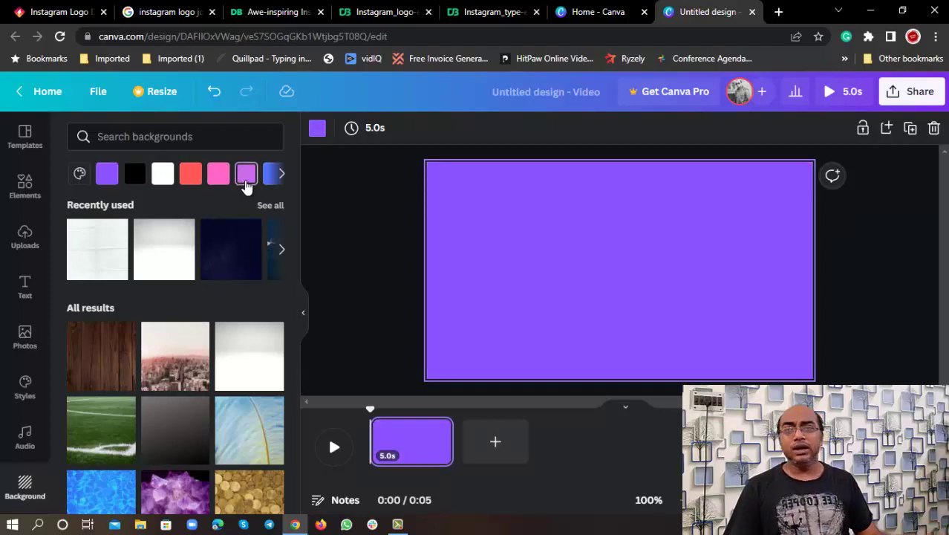
Step: Copy the Instagram logo evolution image from its browser tab and paste it onto the violet page in Canva
click(374, 9)
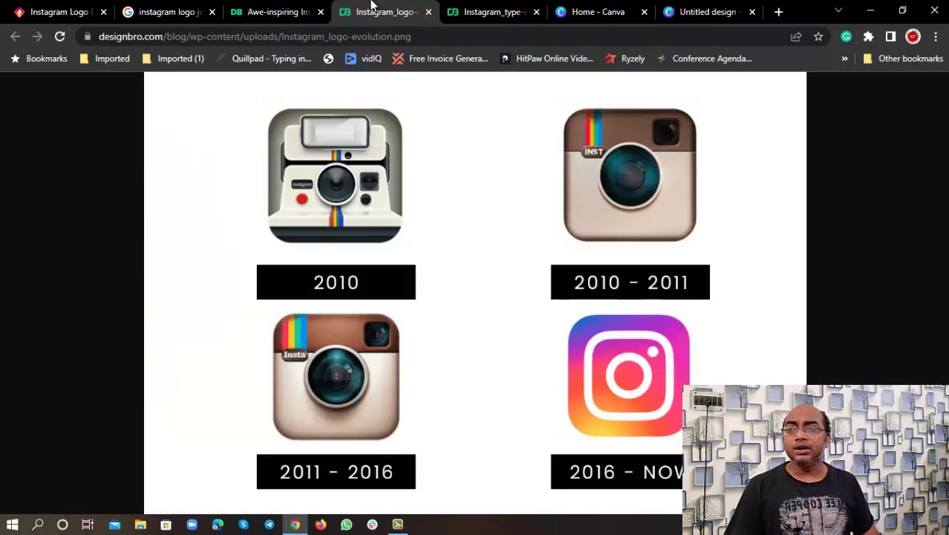
right_click(441, 221)
click(487, 265)
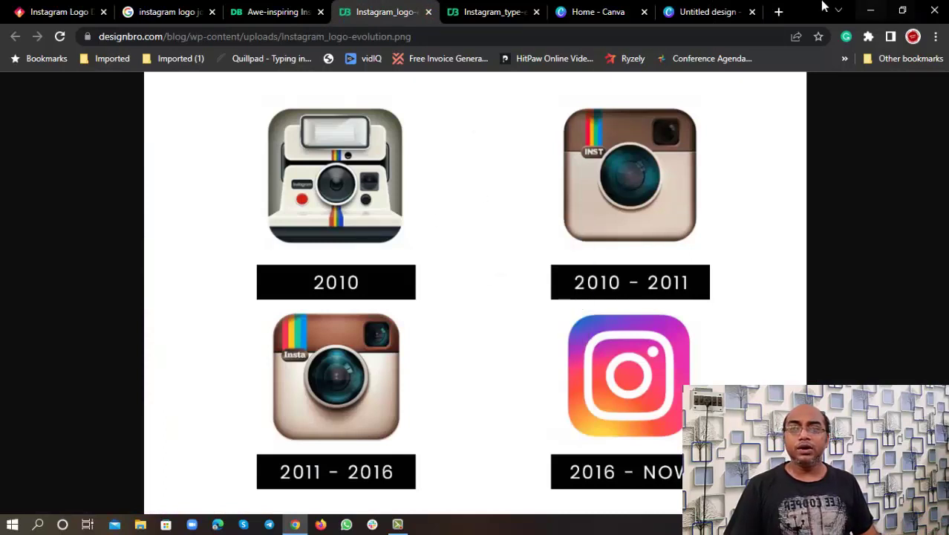
click(702, 12)
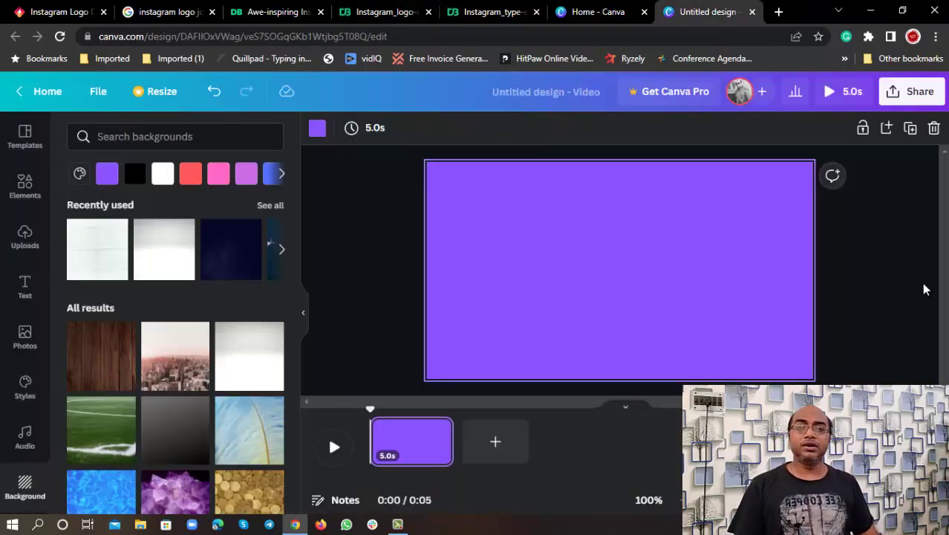
key(ctrl+v)
Step: Crop the pasted image to the 2010 camera logo with its year label, enlarge it to nearly page height and centre it
drag(722, 269, 622, 261)
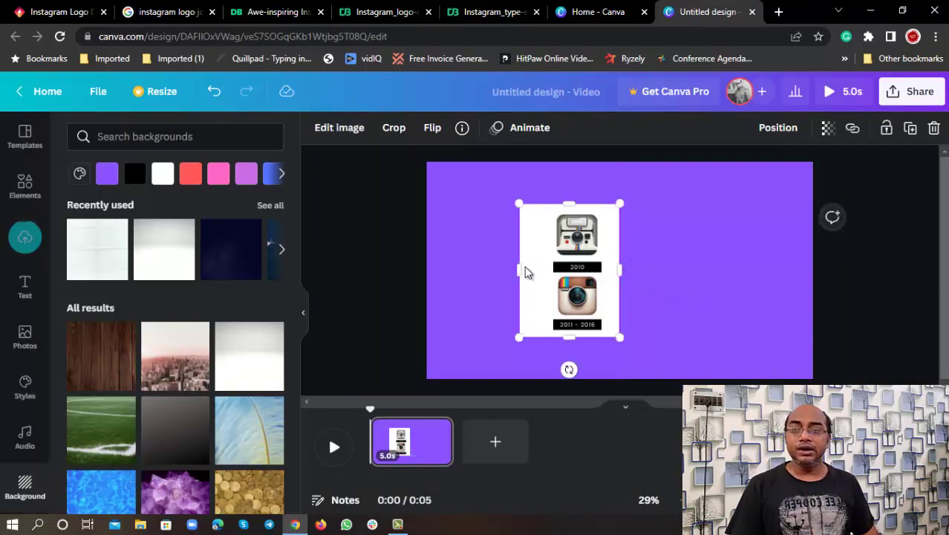
drag(523, 266, 545, 271)
drag(573, 324, 740, 360)
drag(564, 232, 535, 204)
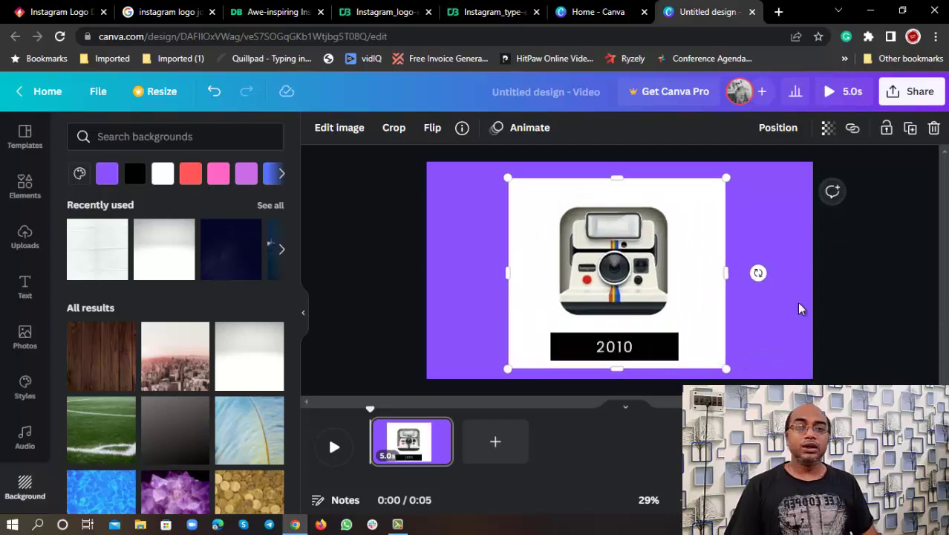
drag(661, 288, 663, 284)
click(885, 301)
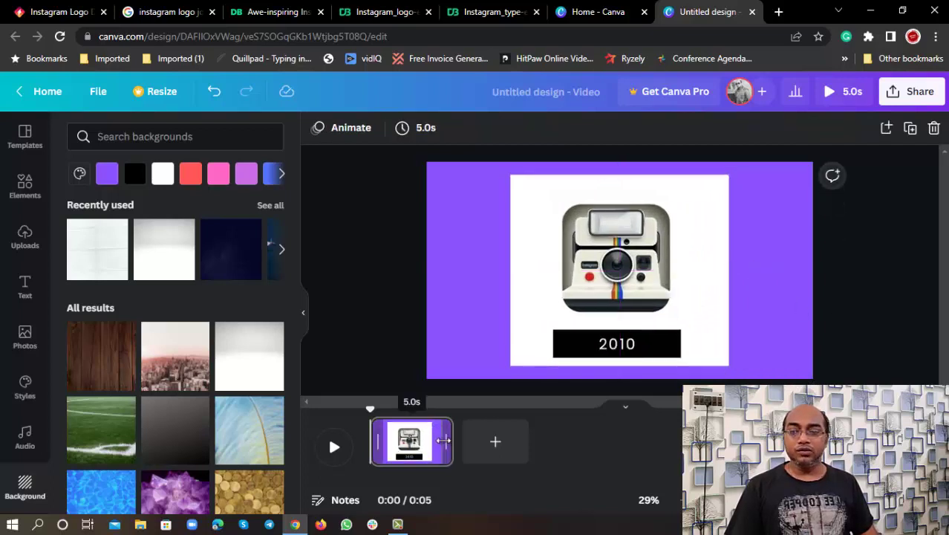
Step: Shorten the page's duration to 3.0 seconds and duplicate the page
drag(429, 442, 398, 444)
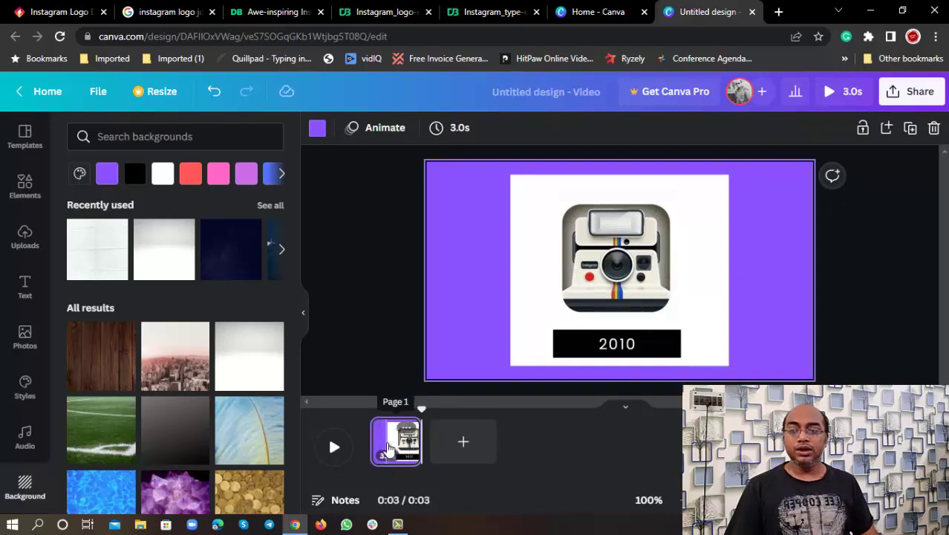
click(396, 450)
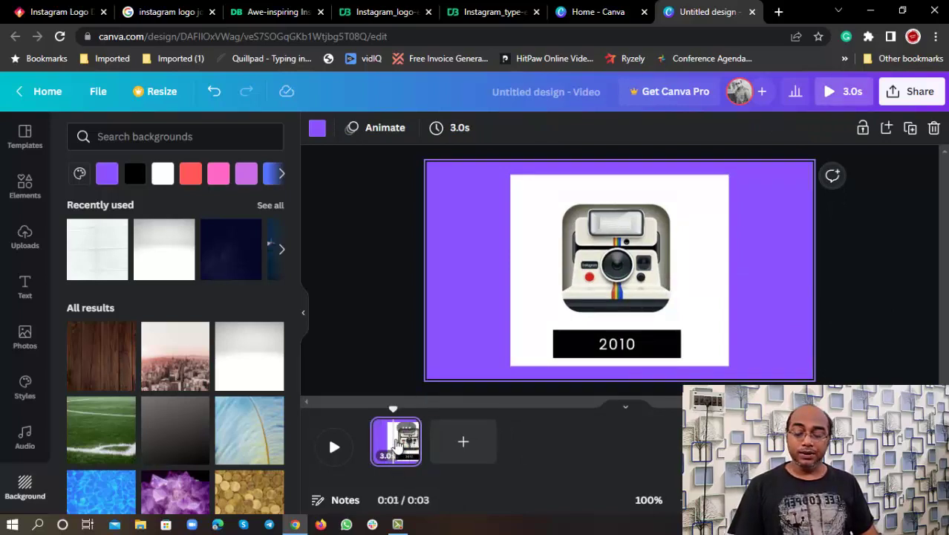
key(ctrl+d)
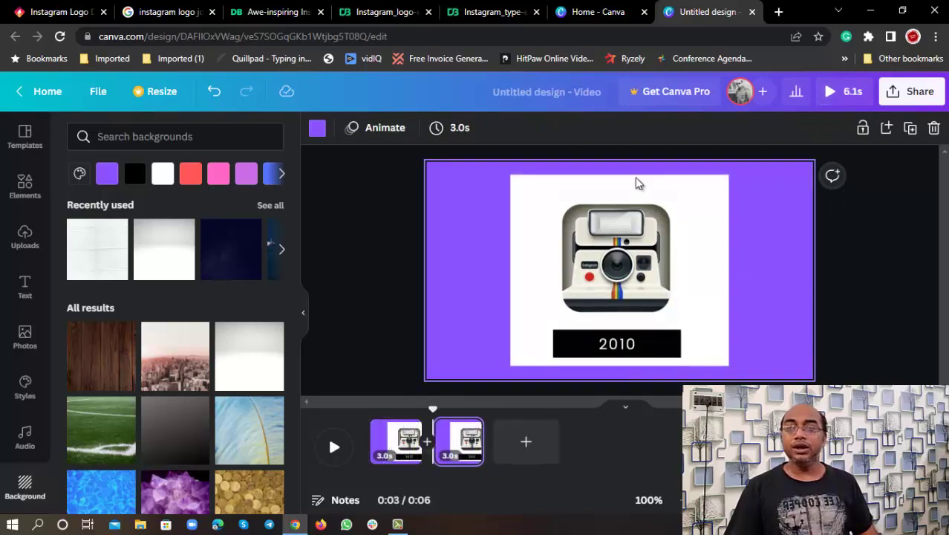
Step: On the second page, shrink the logo image and extend its crop to show all four logos
click(630, 310)
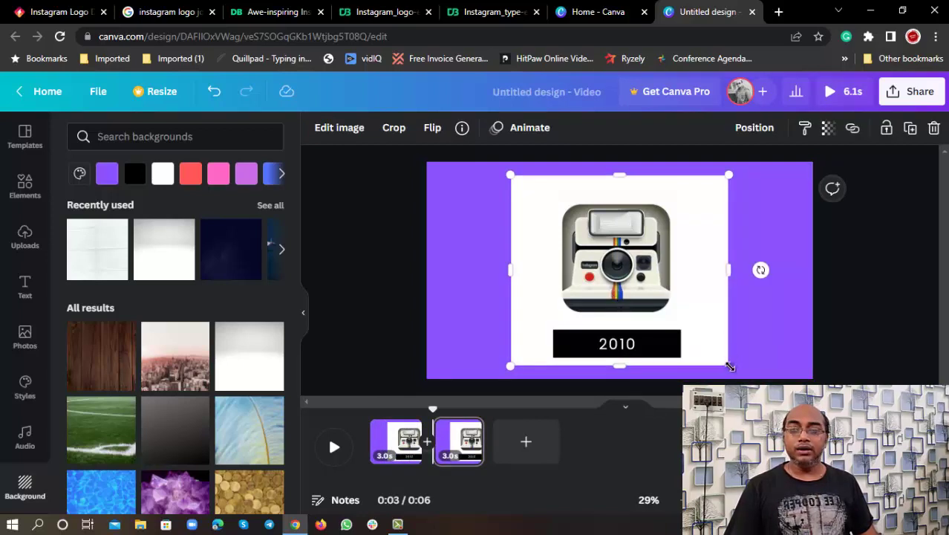
drag(729, 365, 598, 252)
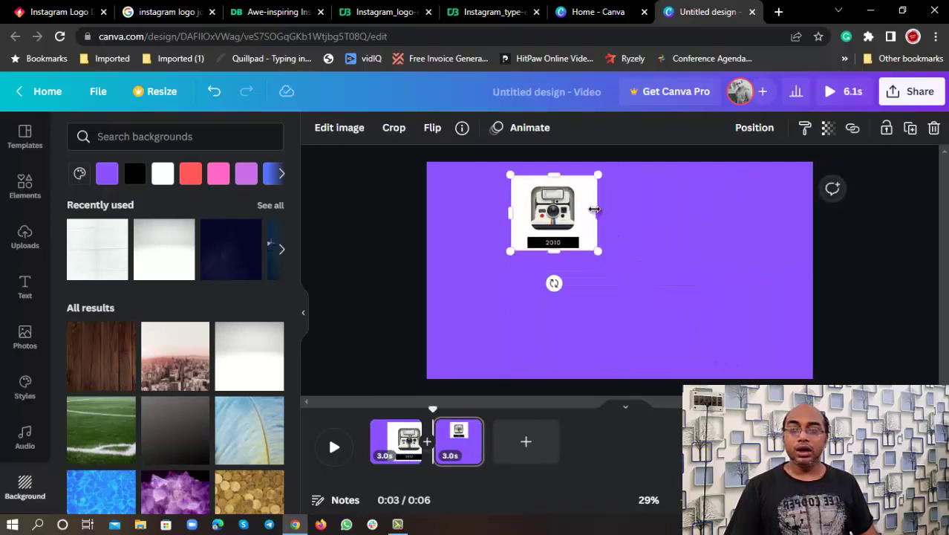
drag(609, 210, 708, 211)
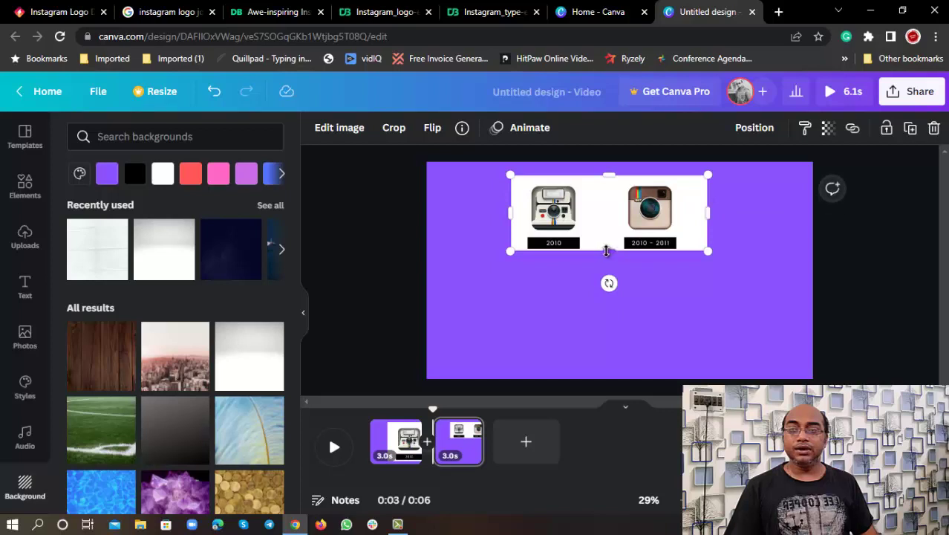
drag(609, 252, 615, 303)
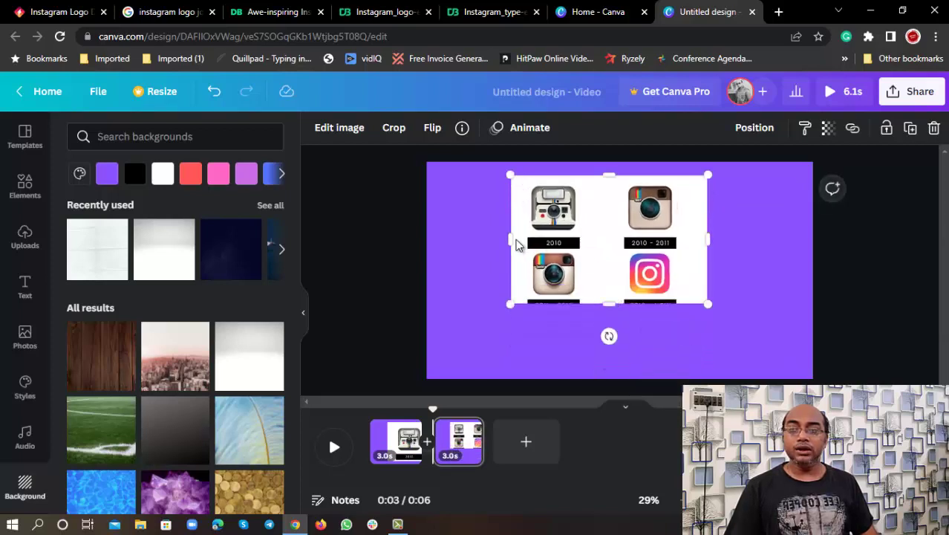
Step: Crop the second page's image to the 2010 - 2011 logo with its year label and enlarge it to nearly page height
drag(517, 237, 615, 237)
drag(703, 235, 684, 235)
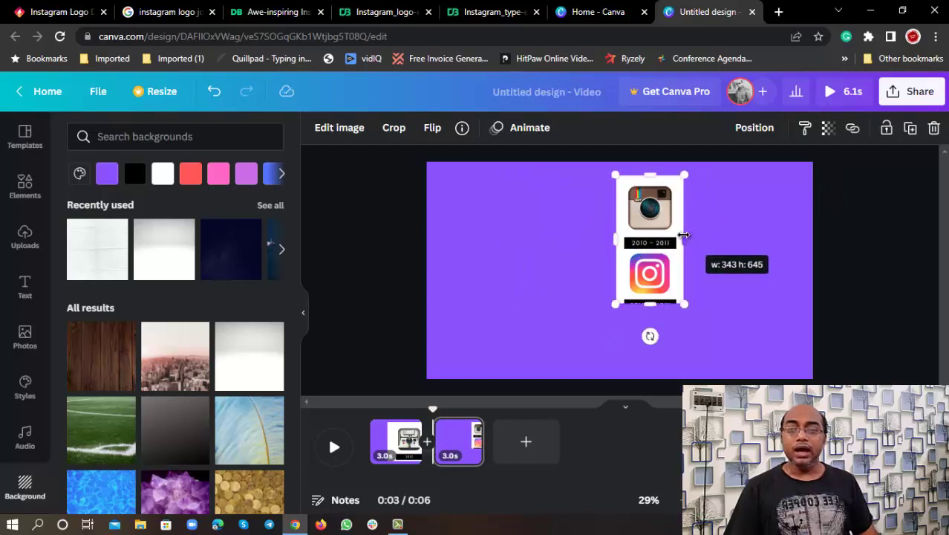
click(648, 315)
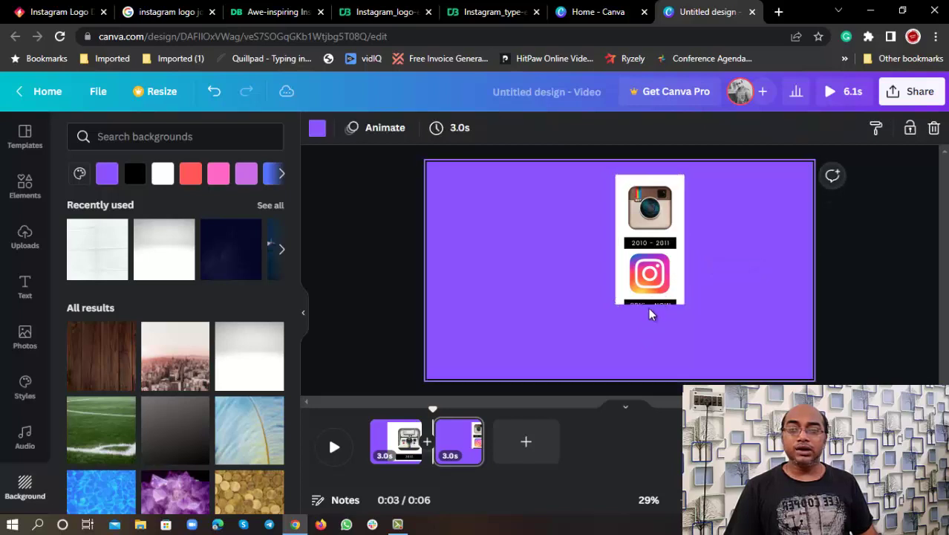
click(651, 301)
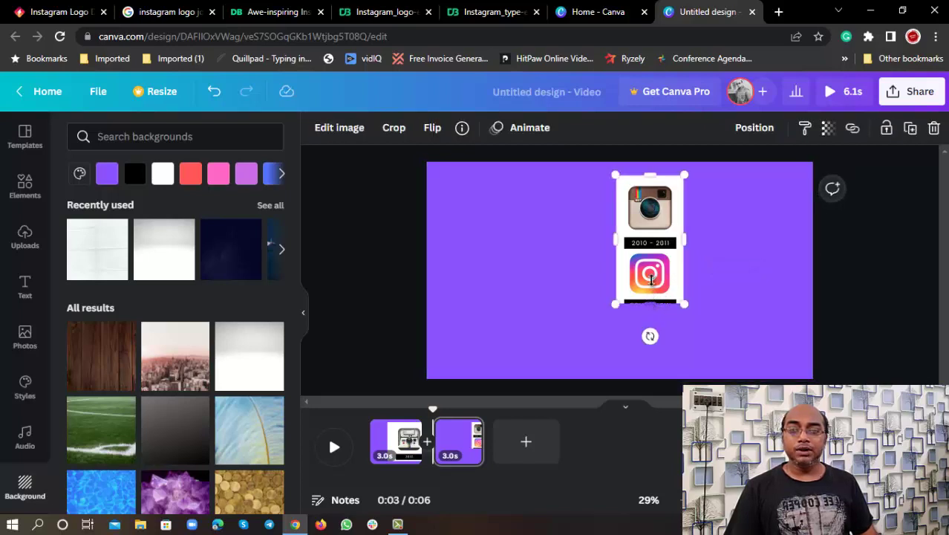
drag(650, 304, 538, 226)
click(698, 264)
key(ctrl+z)
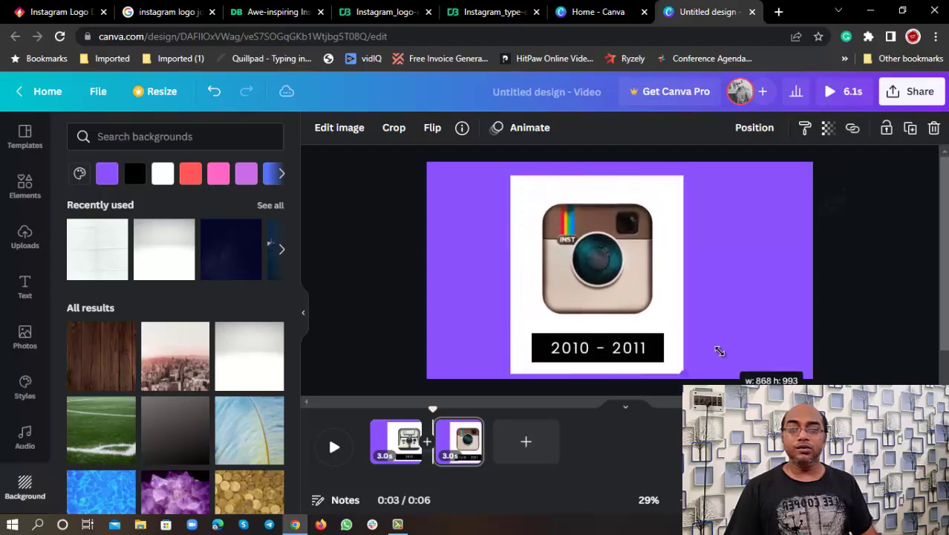
Step: Centre the 2010 - 2011 logo on the second page and widen its crop on both sides to about 940 wide
click(396, 441)
click(468, 446)
click(585, 357)
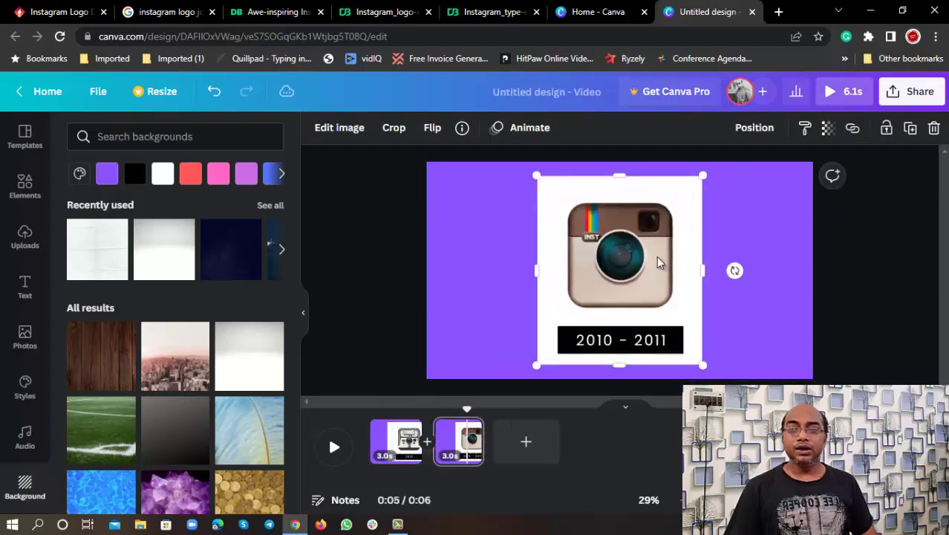
drag(705, 267, 714, 269)
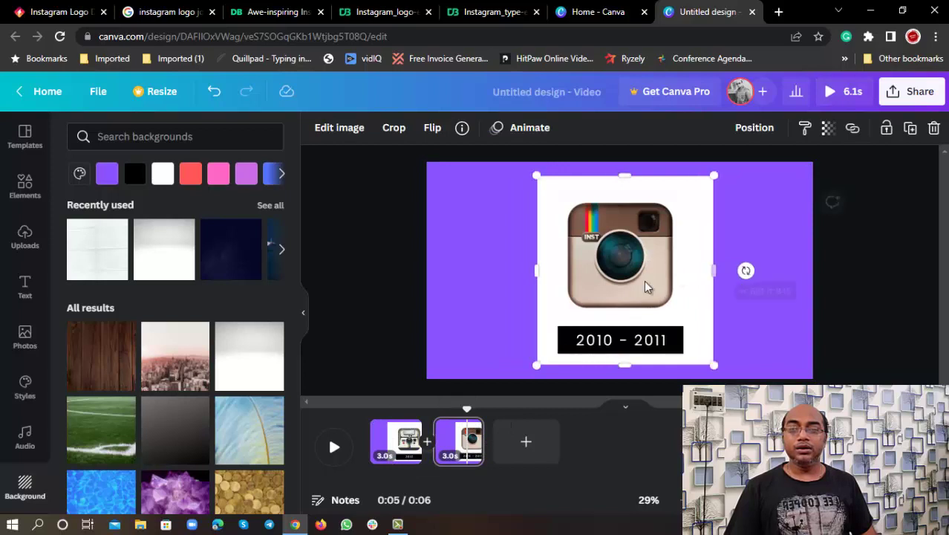
drag(535, 267, 526, 268)
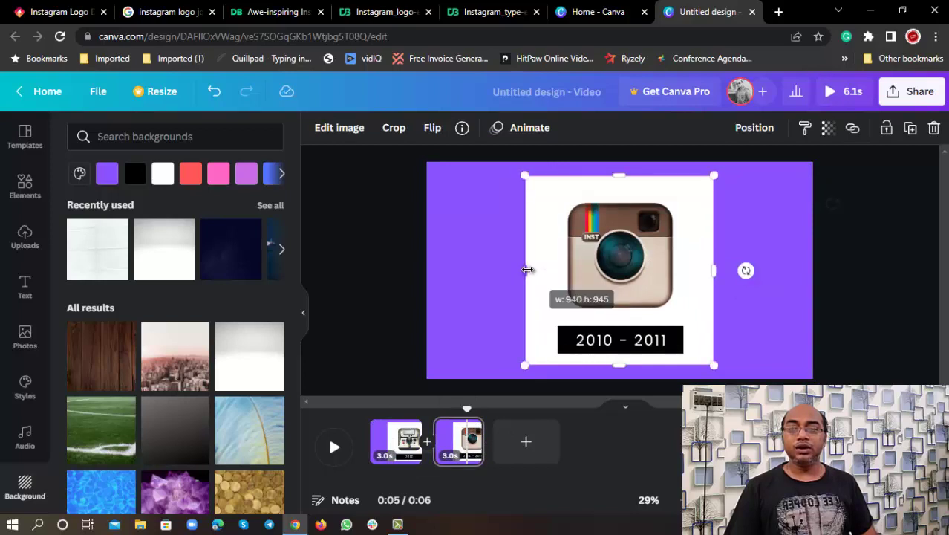
click(886, 318)
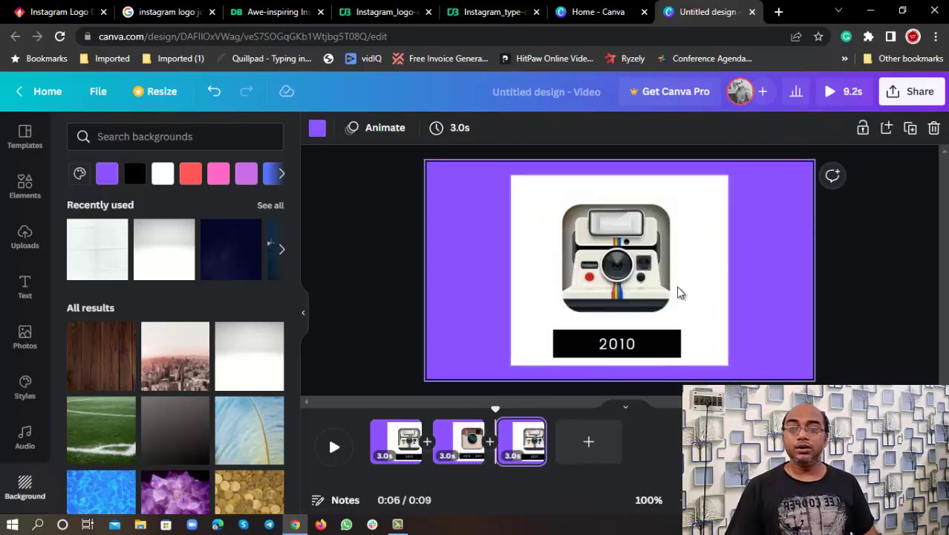
Step: On the third page, re-crop the image to the 2011 - 2016 logo with its year label and enlarge it to nearly page height
click(676, 289)
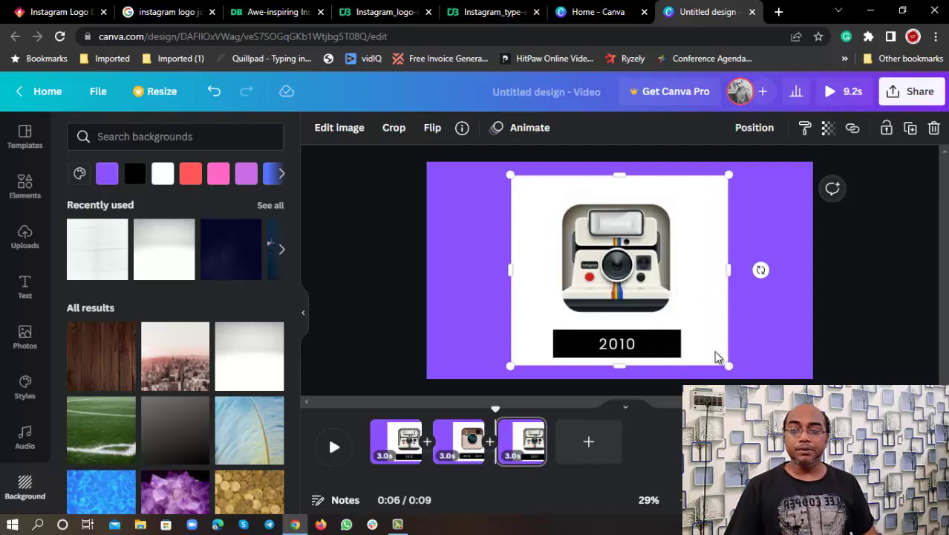
drag(708, 344, 628, 261)
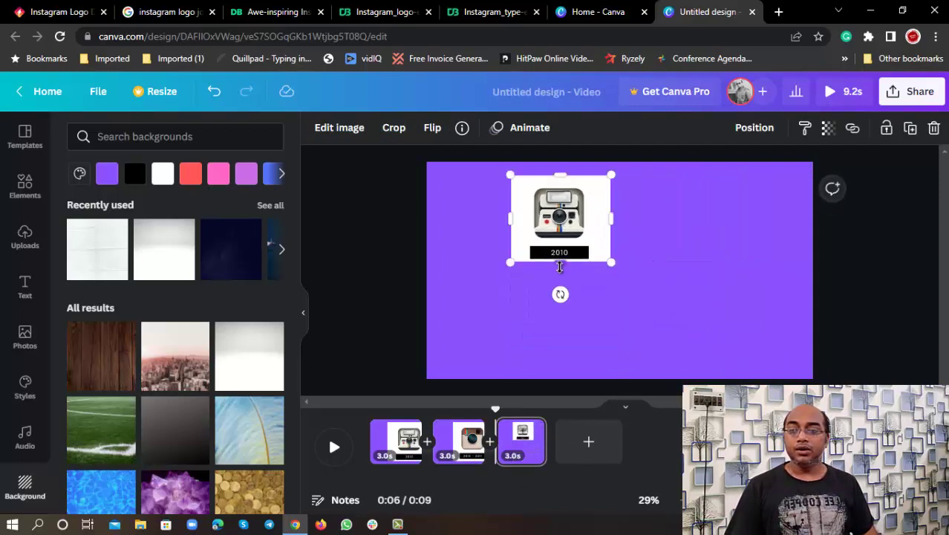
drag(560, 268, 562, 347)
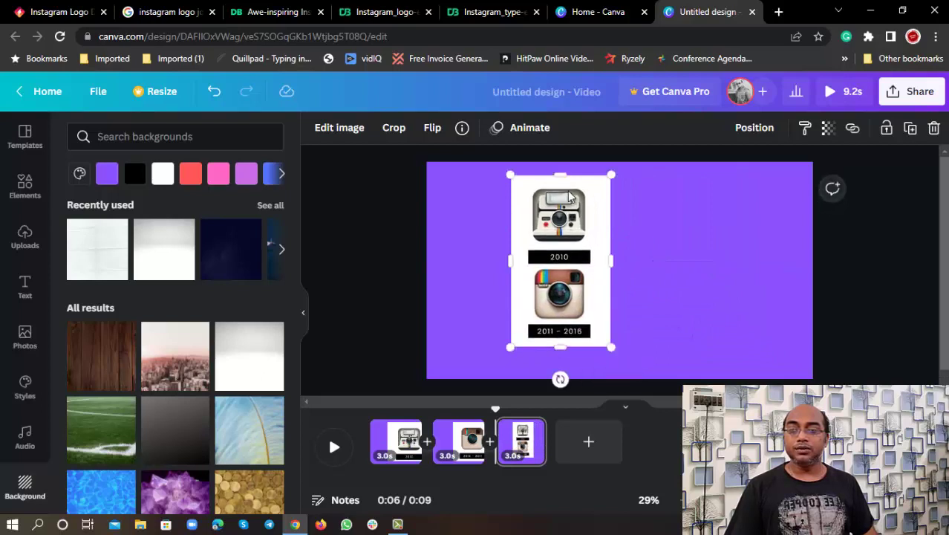
drag(567, 179, 720, 174)
drag(727, 355, 738, 364)
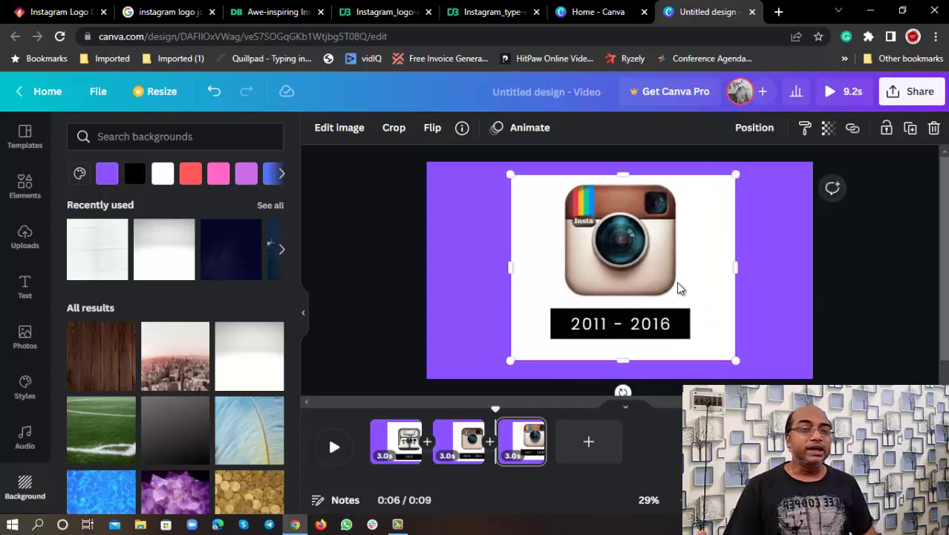
click(884, 286)
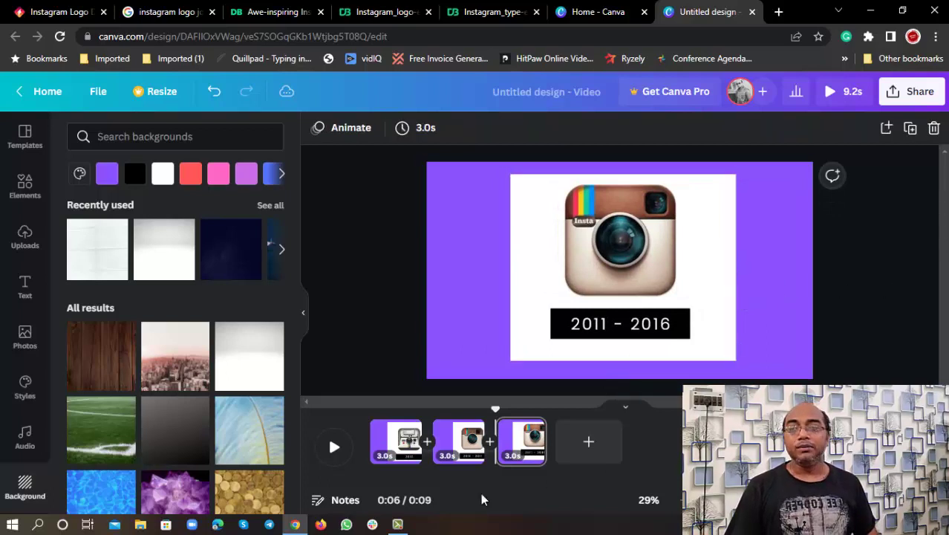
Step: Change the background colour of all three pages from violet to white
click(392, 439)
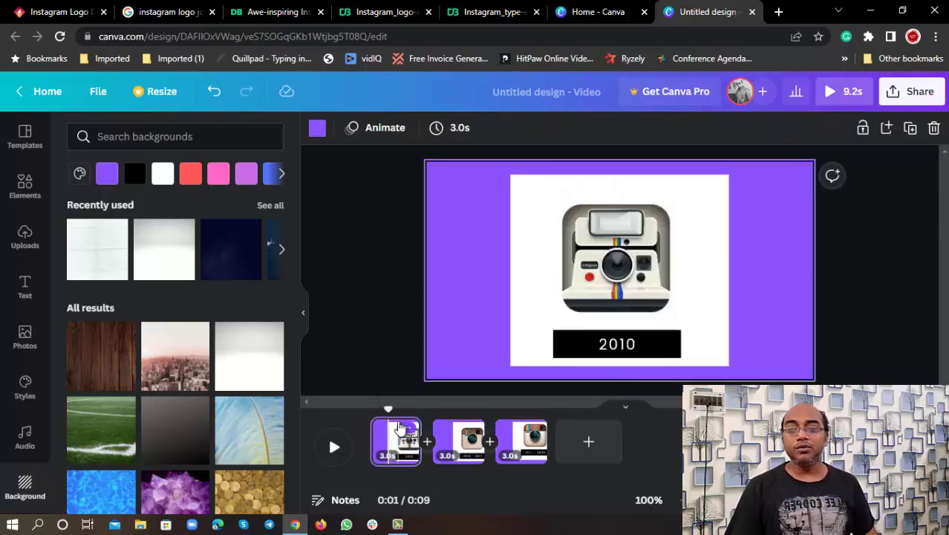
mouse_move(388, 408)
mouse_down()
mouse_move(539, 422)
mouse_move(373, 422)
mouse_move(498, 422)
mouse_move(395, 422)
mouse_up()
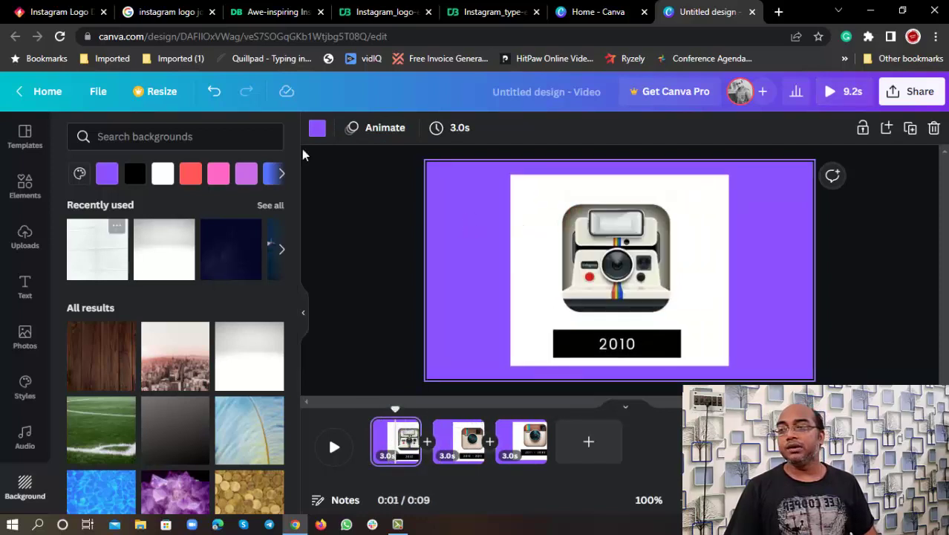
click(162, 174)
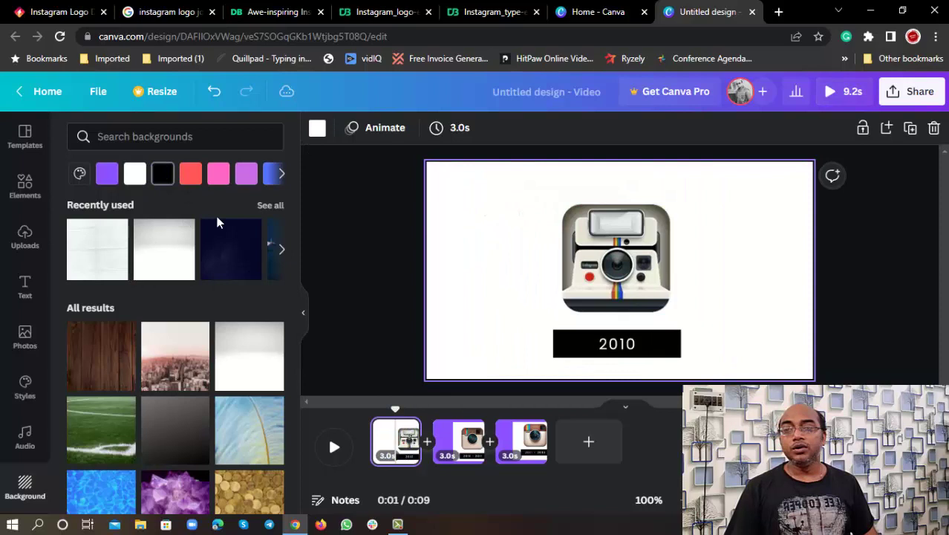
click(362, 333)
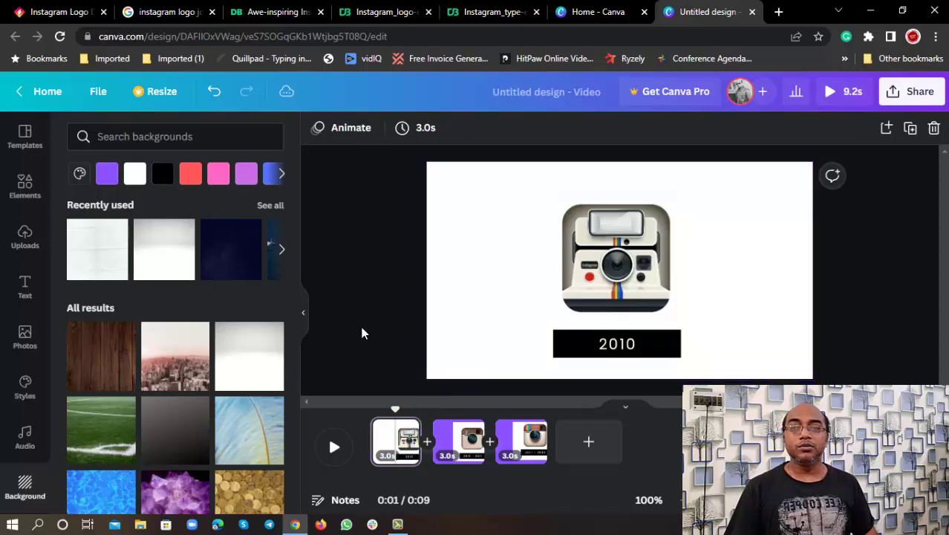
click(466, 441)
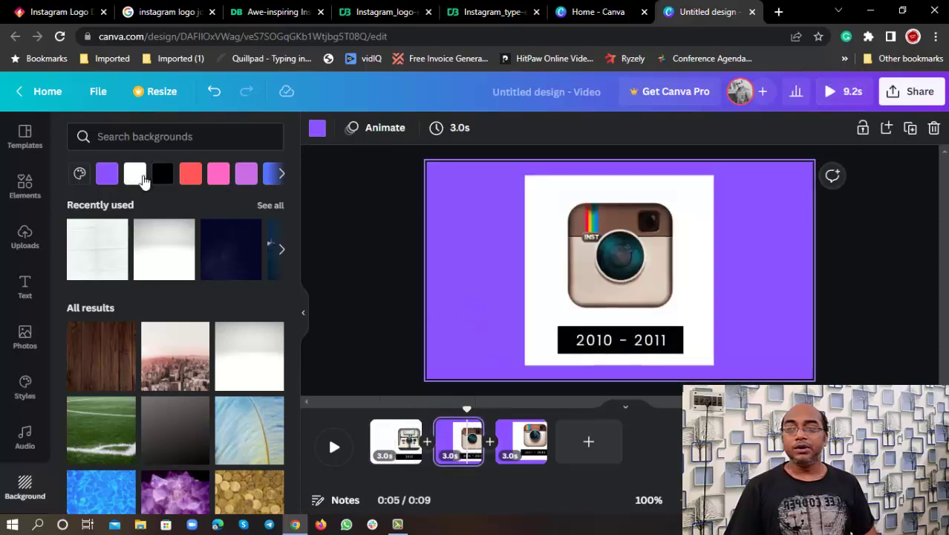
click(135, 176)
click(521, 441)
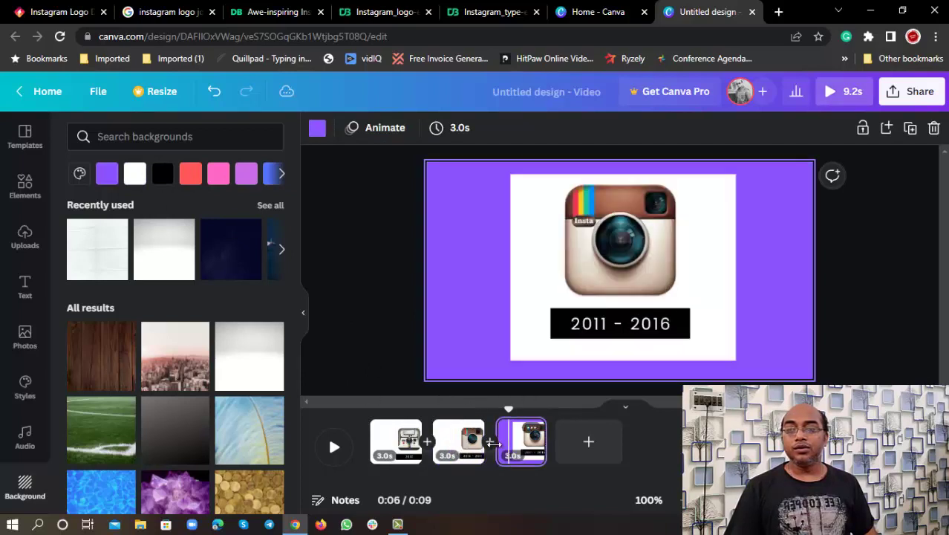
click(134, 174)
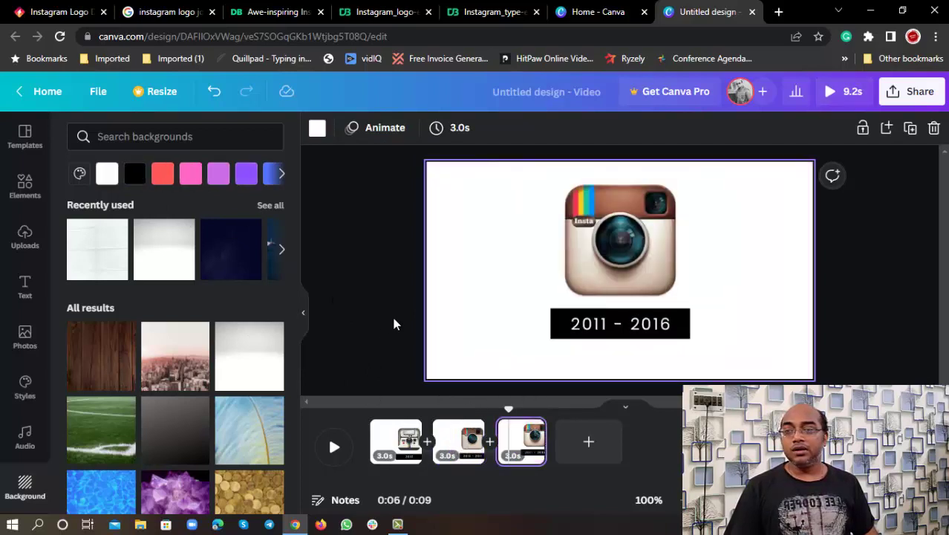
click(393, 323)
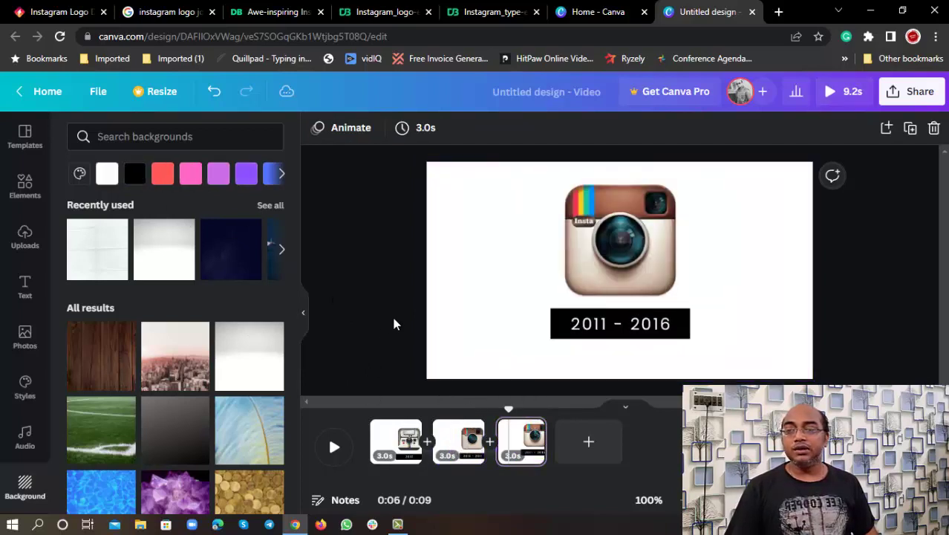
click(582, 432)
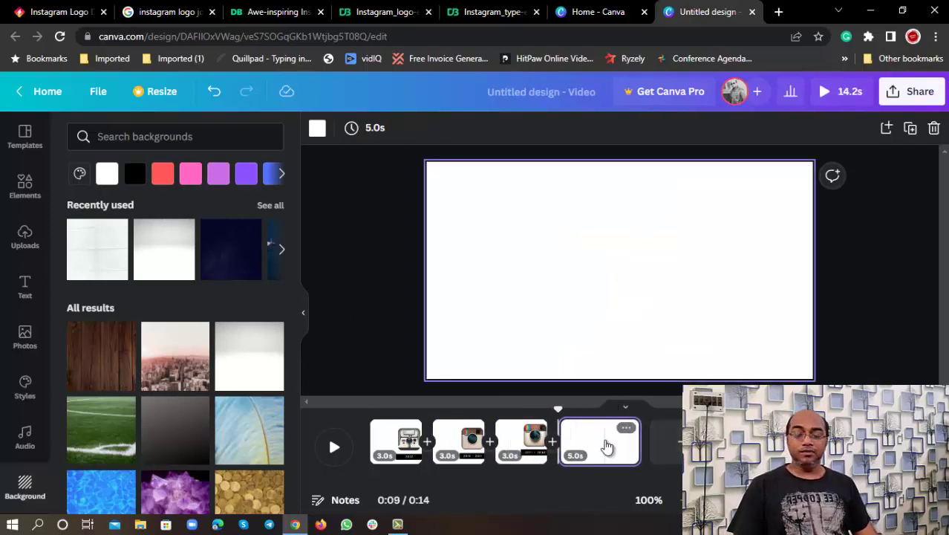
click(608, 444)
key(ctrl+z)
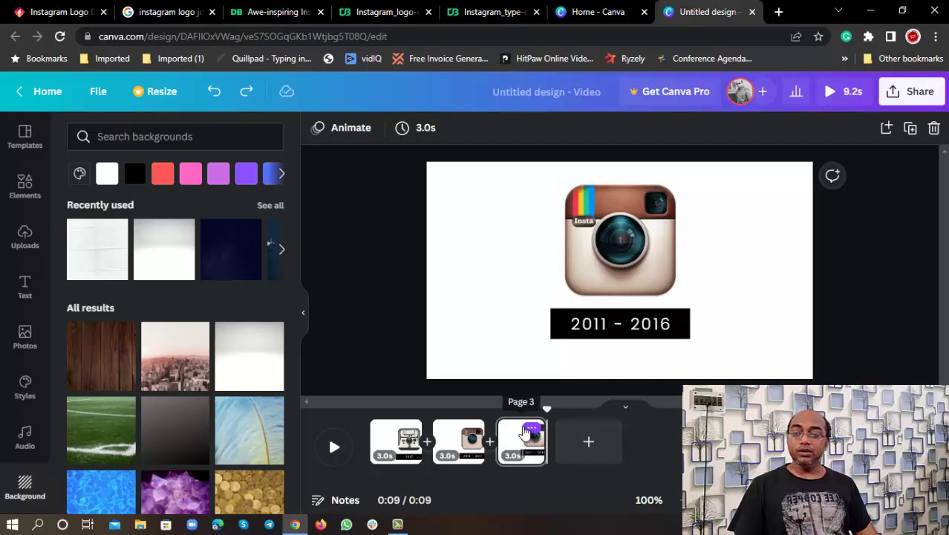
Step: Duplicate the third page and, on the copy, shrink the logo image and extend its crop to show all four logos
key(ctrl+d)
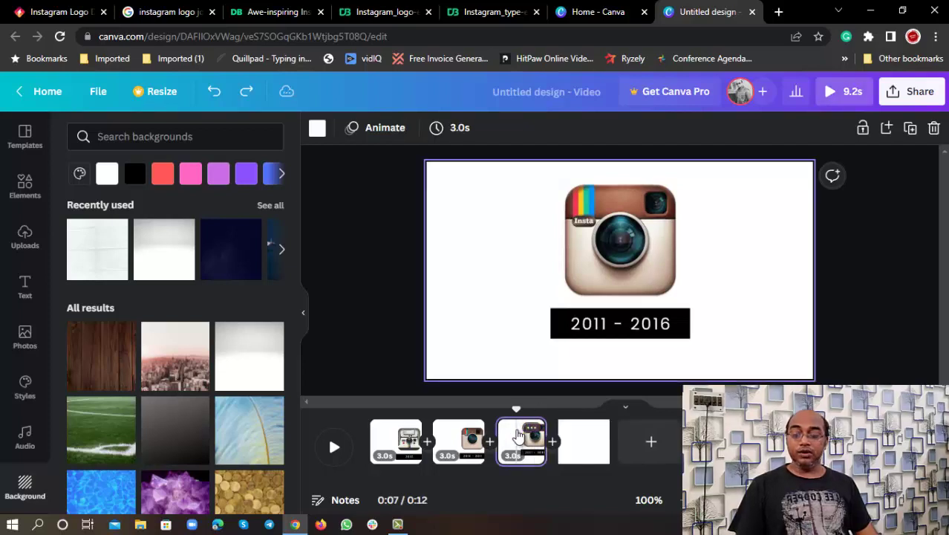
click(649, 265)
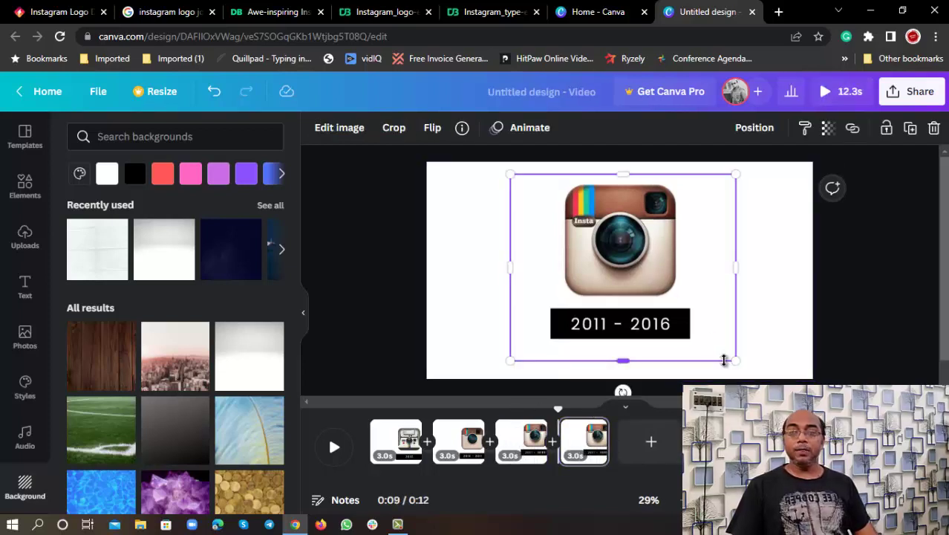
drag(730, 352, 706, 206)
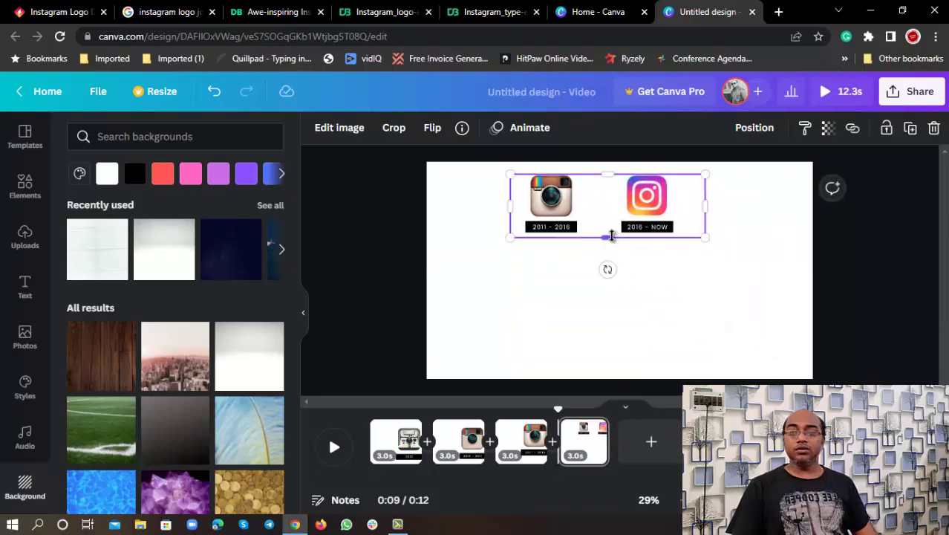
drag(608, 285, 710, 274)
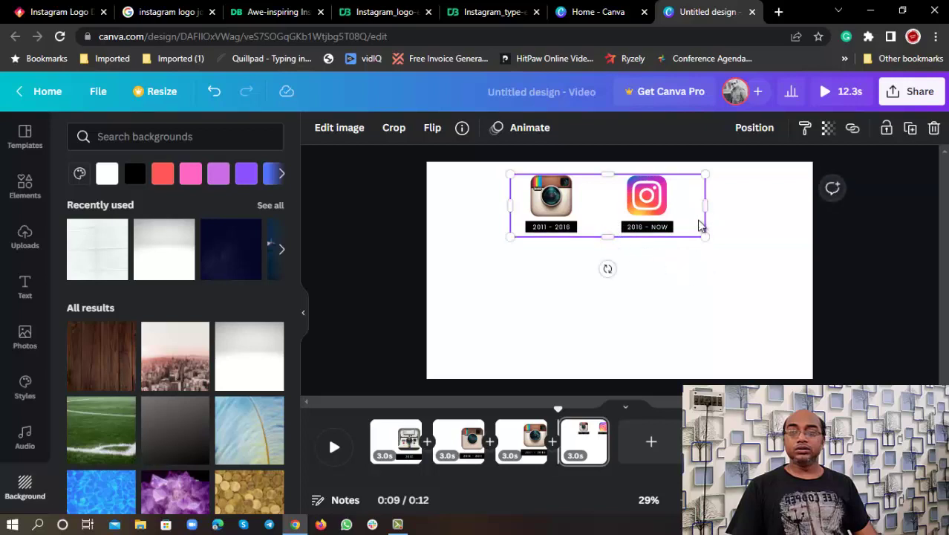
drag(685, 208, 678, 206)
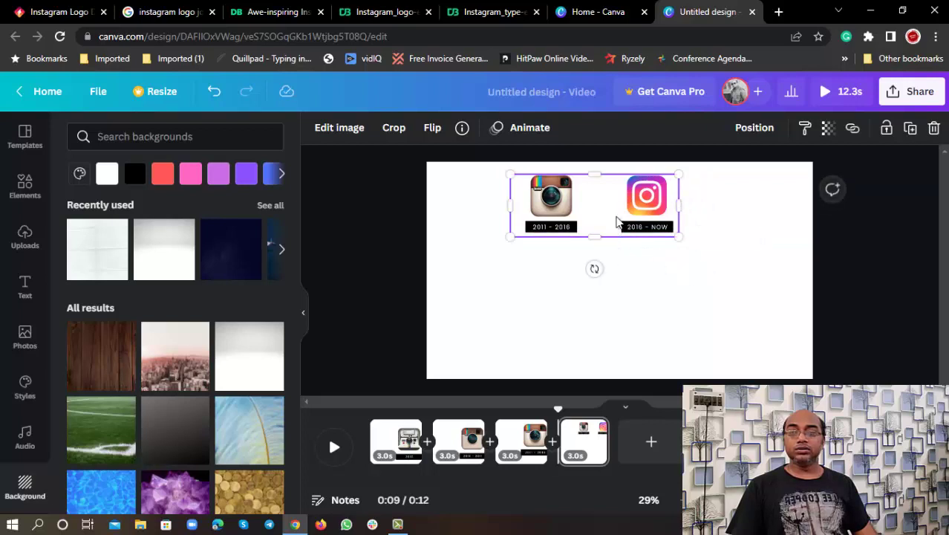
drag(616, 219, 628, 328)
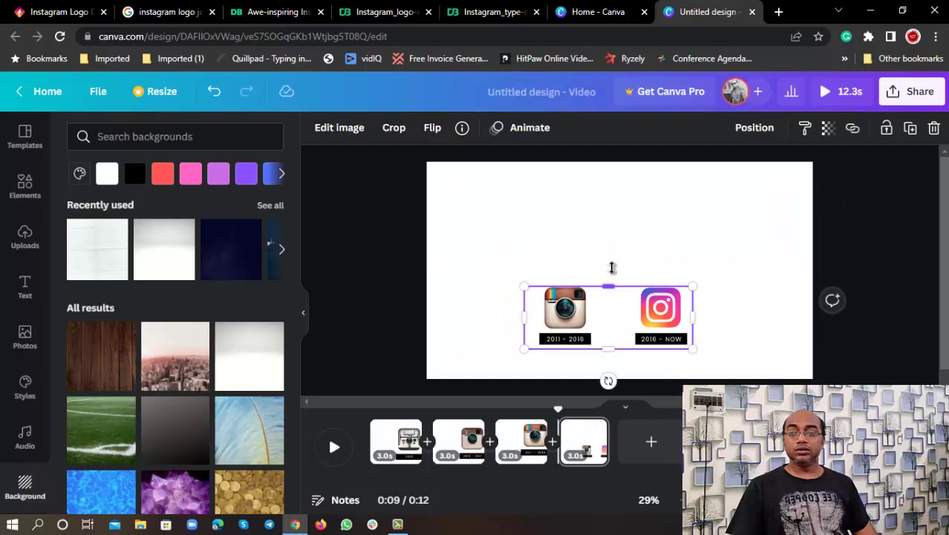
drag(610, 286, 603, 211)
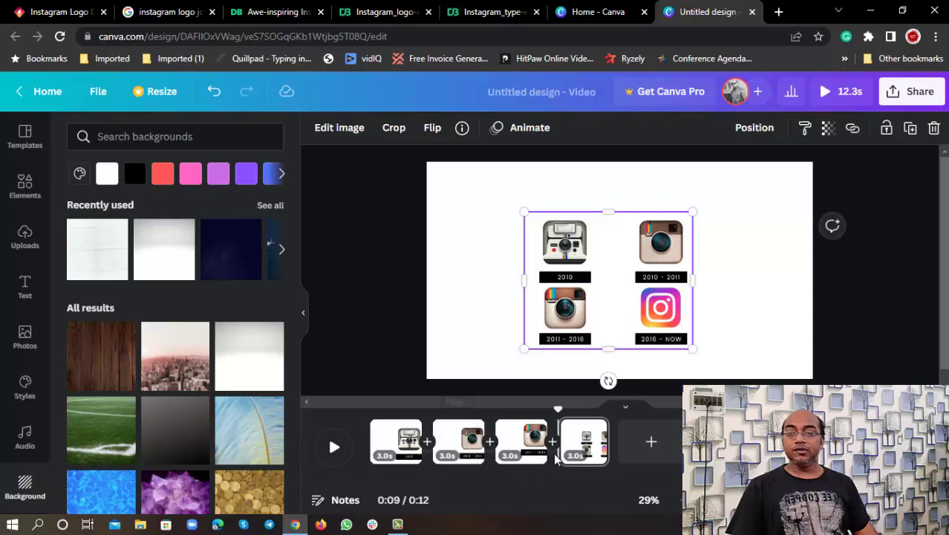
Step: Crop the fourth page's image to the 2016 - NOW logo with its label, enlarge it to nearly page height and centre it
drag(527, 287, 628, 280)
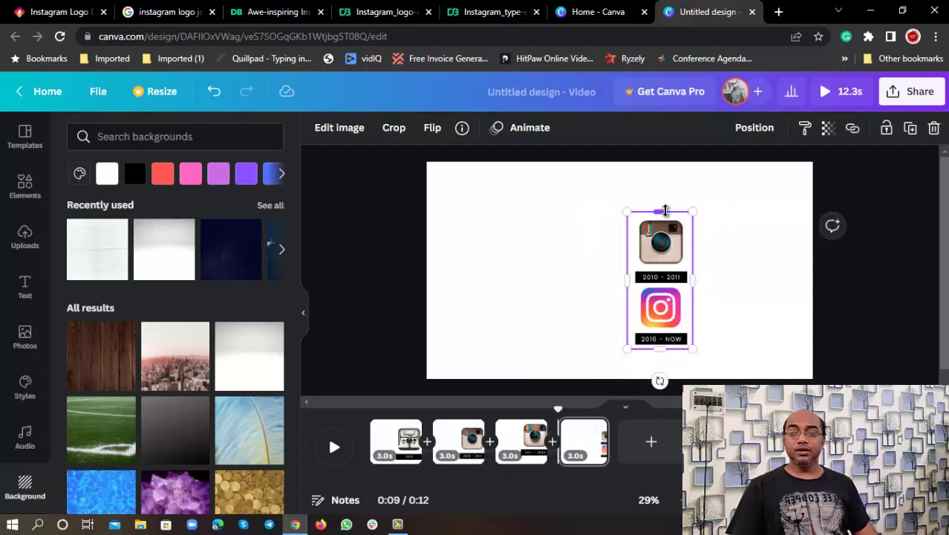
drag(666, 211, 523, 170)
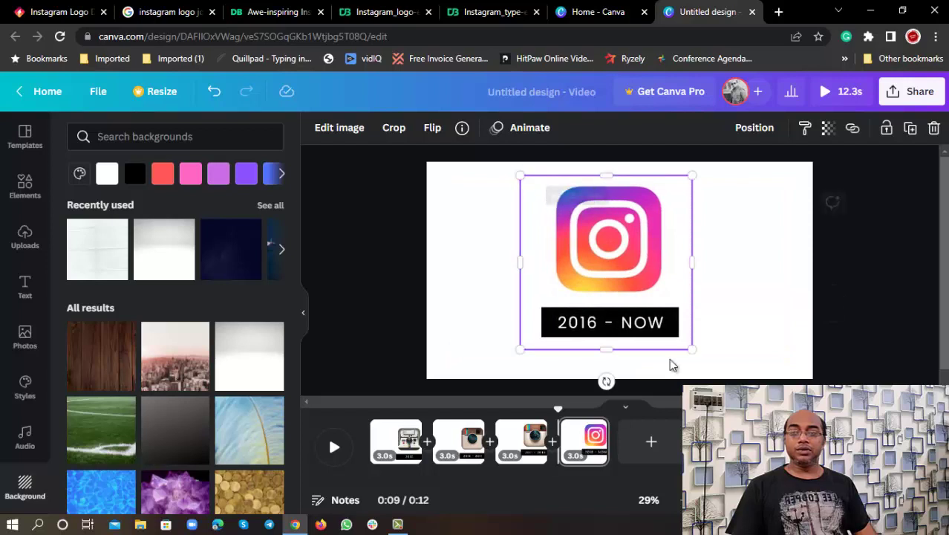
drag(691, 350, 711, 365)
click(878, 298)
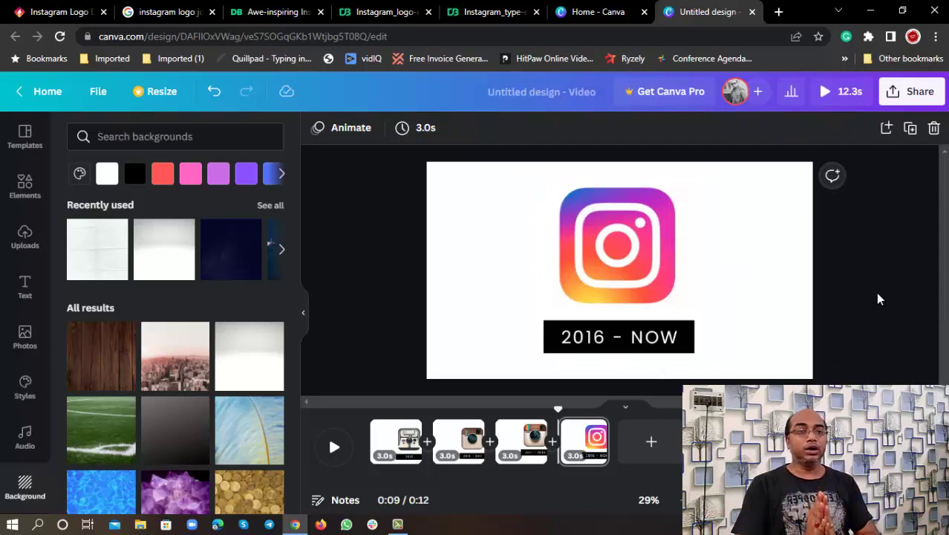
Step: Duplicate the fourth page and delete the logo image from the copy to leave a blank white fifth page
click(583, 443)
key(ctrl+d)
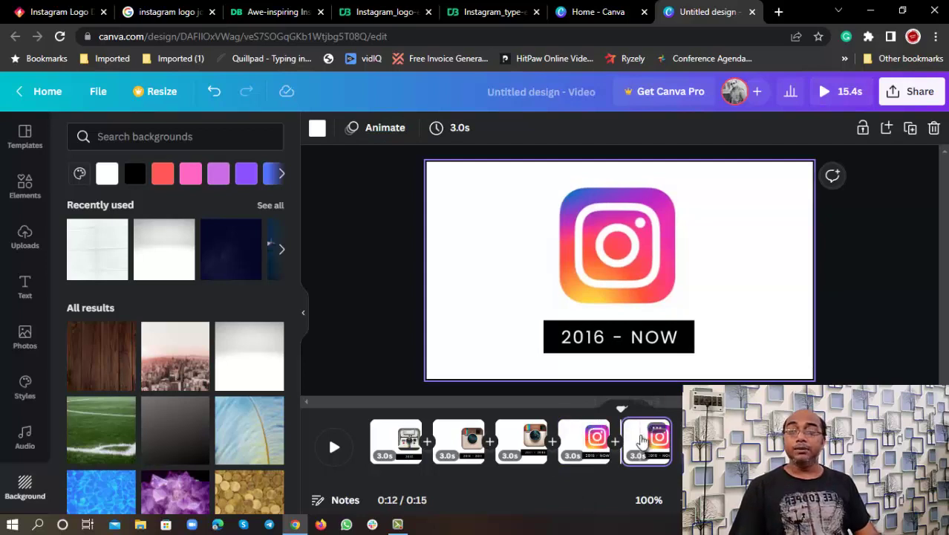
click(615, 239)
key(Delete)
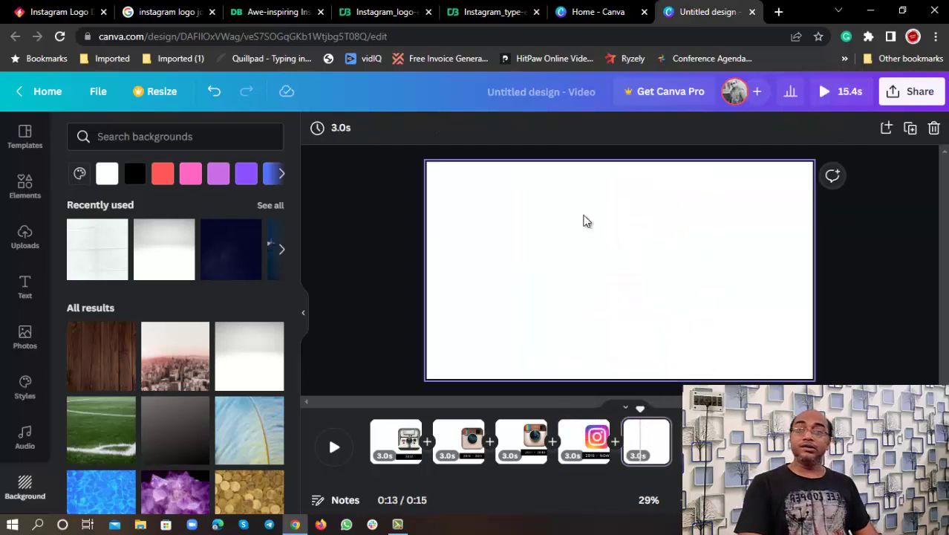
Step: Copy the image of the four Instagram wordmarks from the DesignBro article and paste it onto the blank fifth page in Canva
click(383, 12)
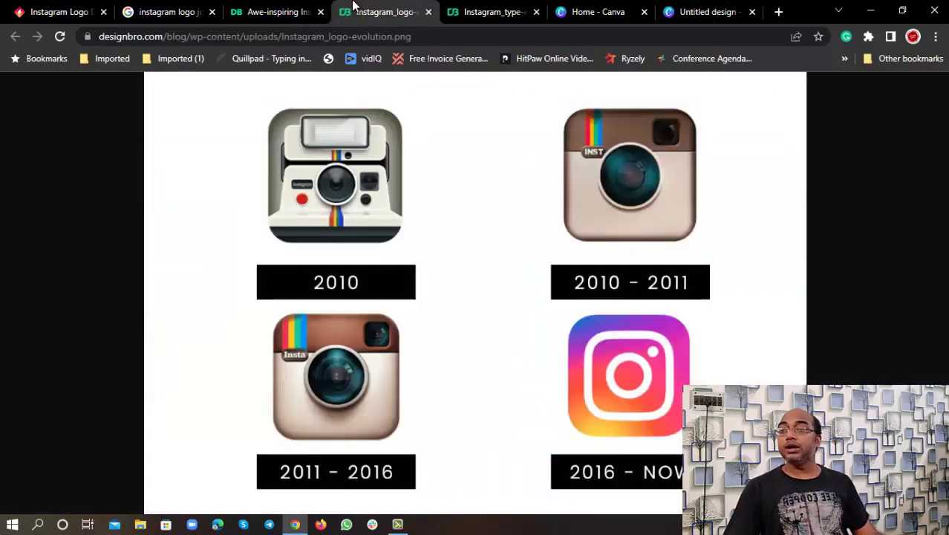
click(290, 9)
scroll(621, 358, down, 3)
right_click(458, 294)
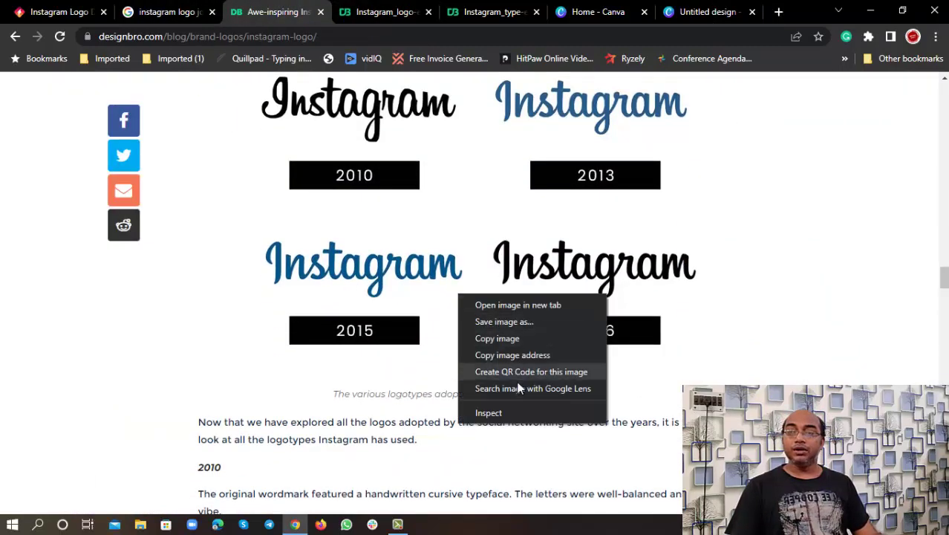
click(511, 340)
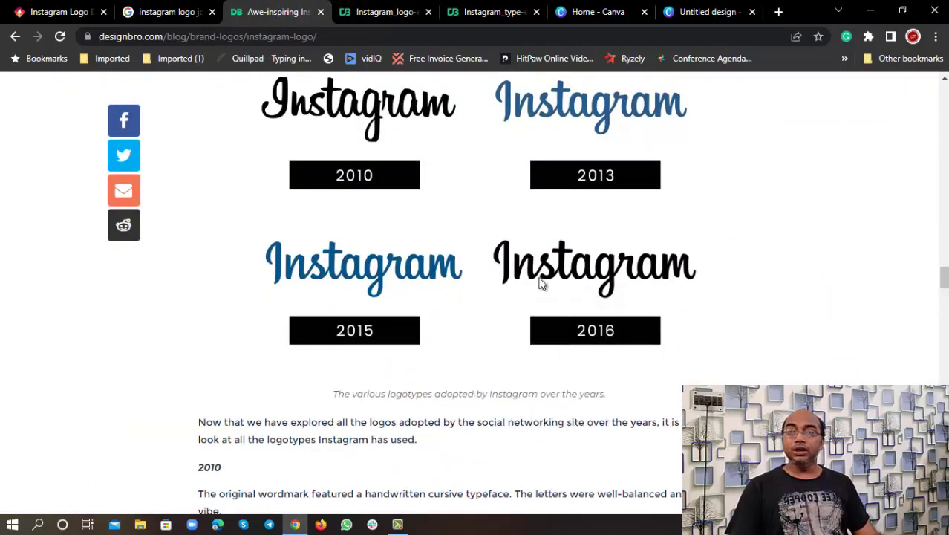
click(710, 9)
key(ctrl+v)
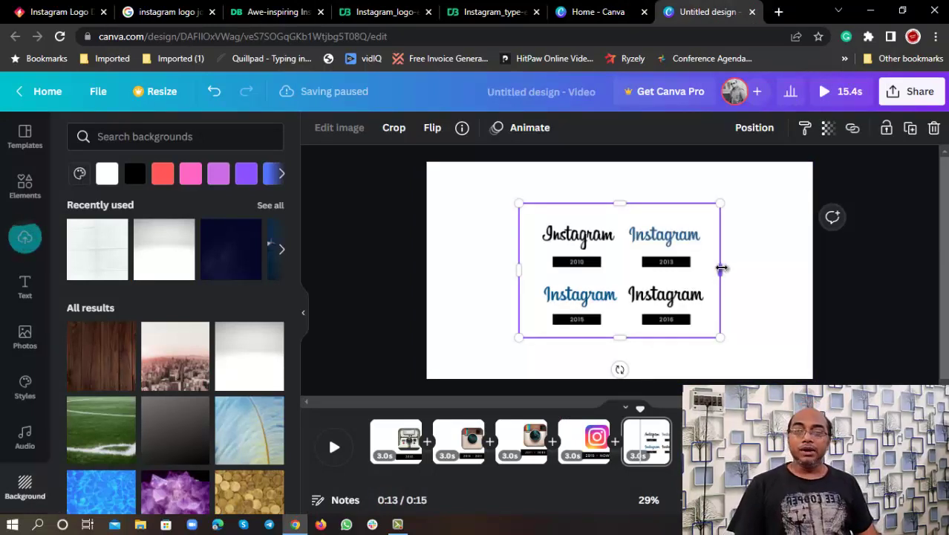
Step: Crop the fifth page's image to the 2010 wordmark with its label, enlarge it and centre it on the page
drag(721, 269, 621, 271)
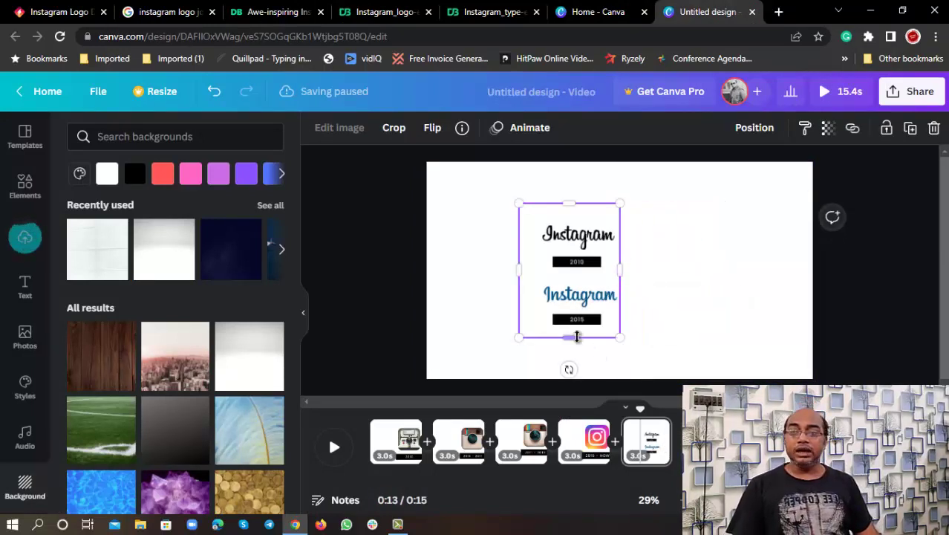
drag(569, 336, 596, 280)
drag(572, 234, 560, 215)
drag(607, 266, 740, 364)
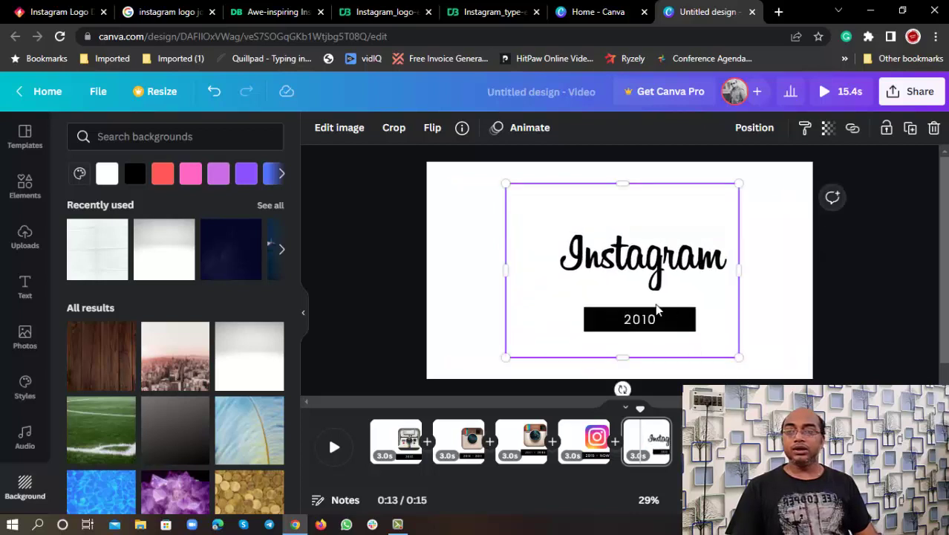
mouse_move(527, 272)
mouse_down()
mouse_move(565, 271)
mouse_move(534, 269)
mouse_up()
drag(650, 281, 644, 281)
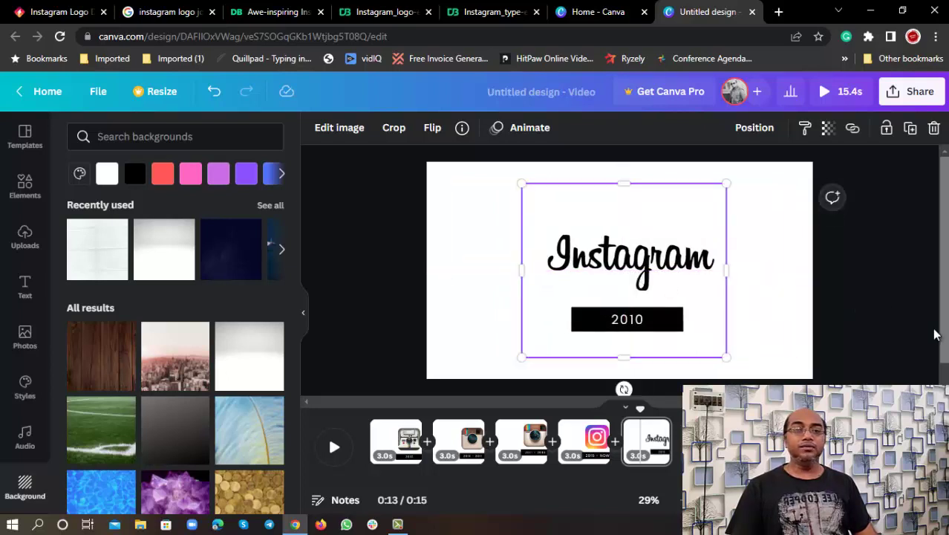
click(913, 336)
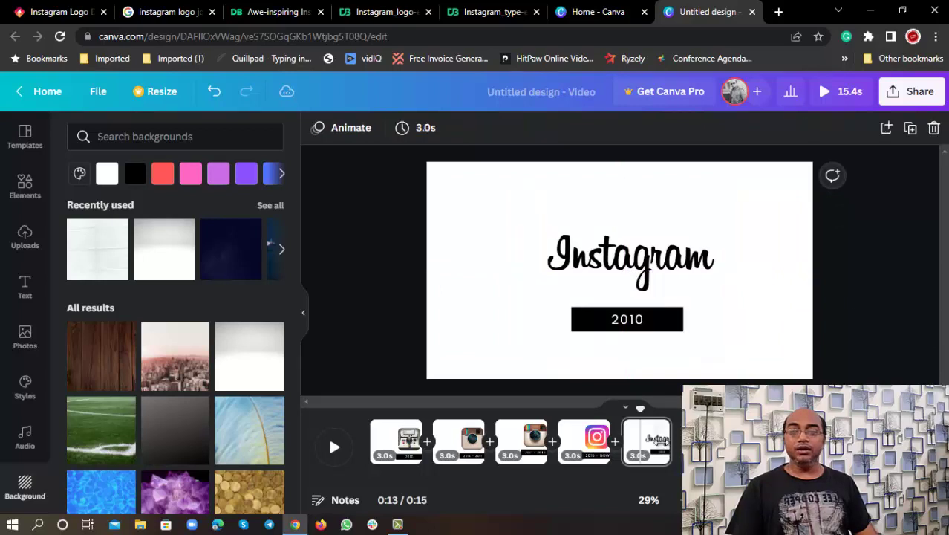
Step: Duplicate the fifth page and, on the copy, re-crop the image to the 2013 wordmark with its label and enlarge it
click(644, 442)
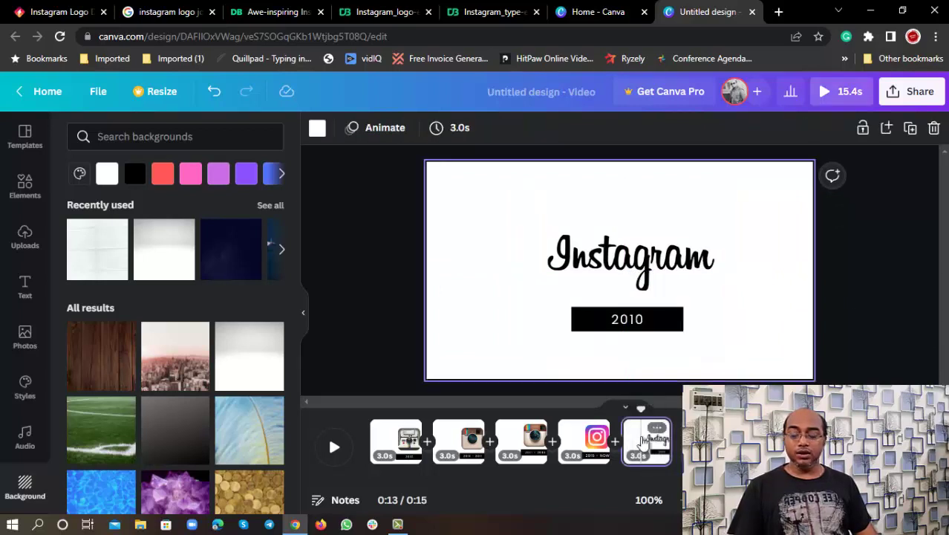
click(643, 290)
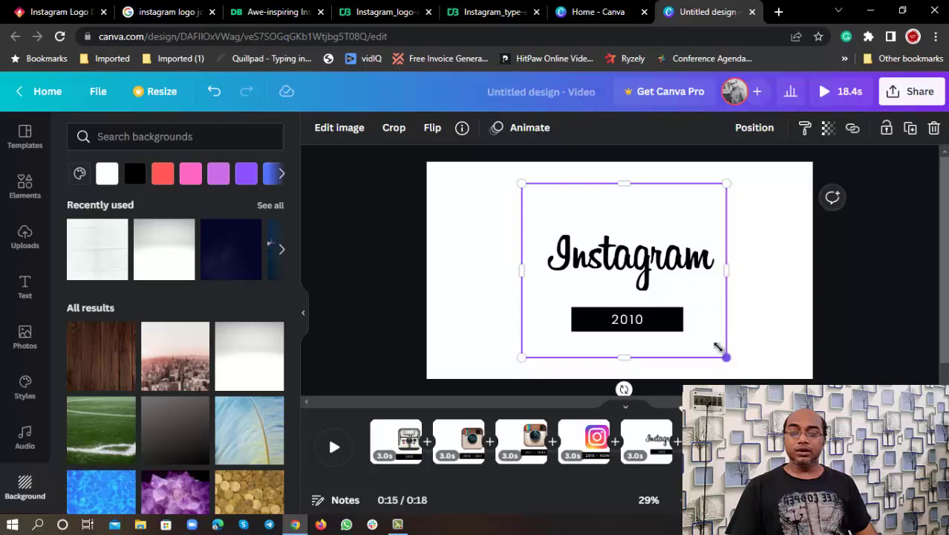
drag(717, 347, 630, 272)
drag(633, 225, 754, 229)
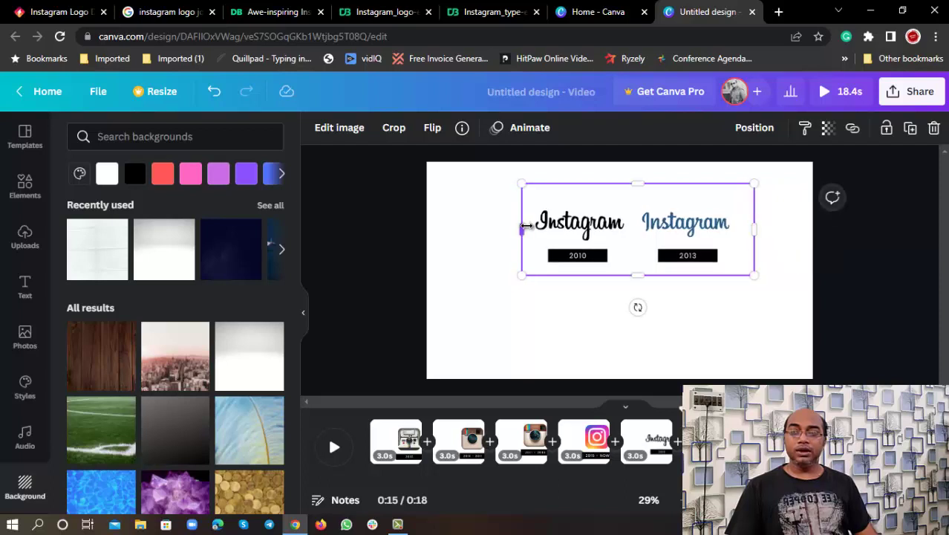
drag(526, 227, 630, 228)
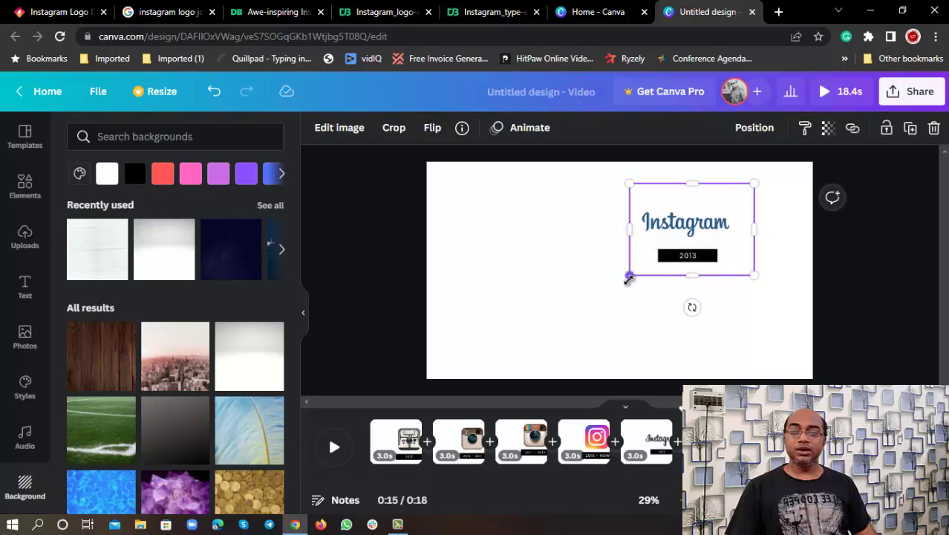
drag(628, 278, 515, 377)
key(Escape)
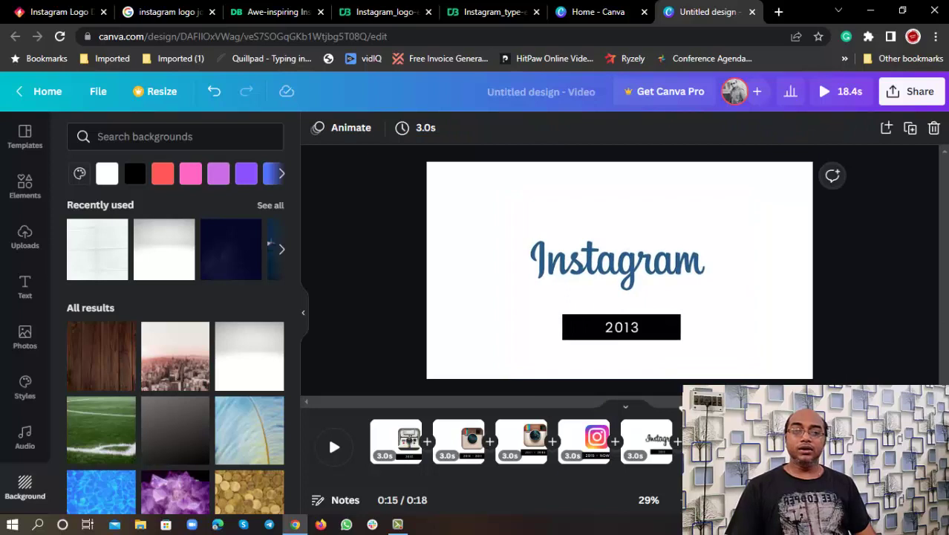
Step: Duplicate the sixth page and, on the copy, re-crop the image to the 2015 wordmark with its label, enlarged and centred
click(490, 349)
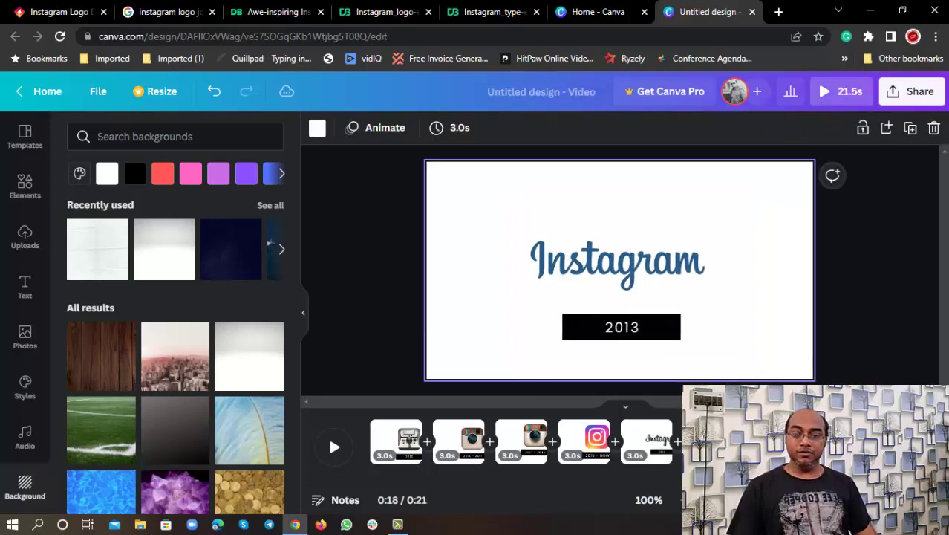
click(648, 283)
drag(507, 363, 563, 218)
drag(753, 221, 660, 224)
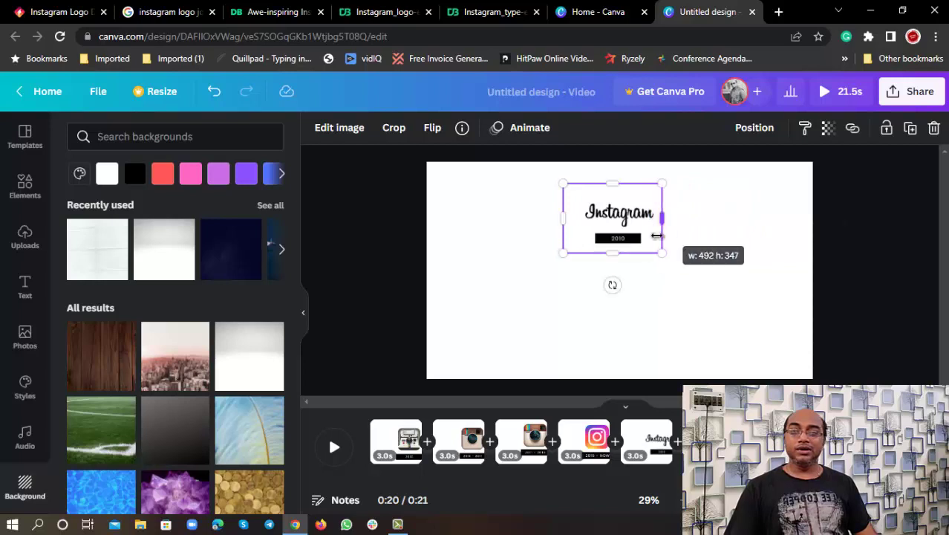
drag(612, 253, 620, 312)
drag(612, 184, 606, 247)
click(600, 482)
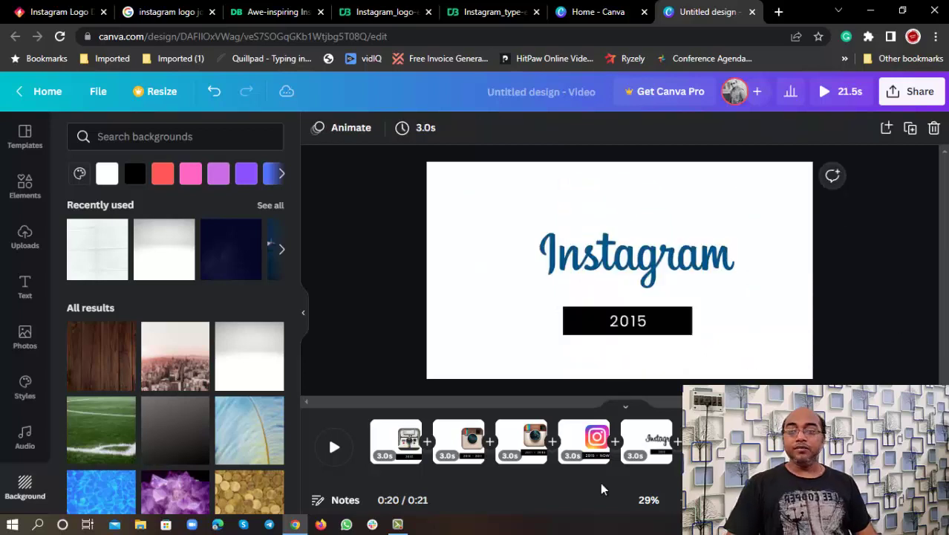
Step: Apply the Rise photo animation to the 2010 camera logo on the first page
click(392, 431)
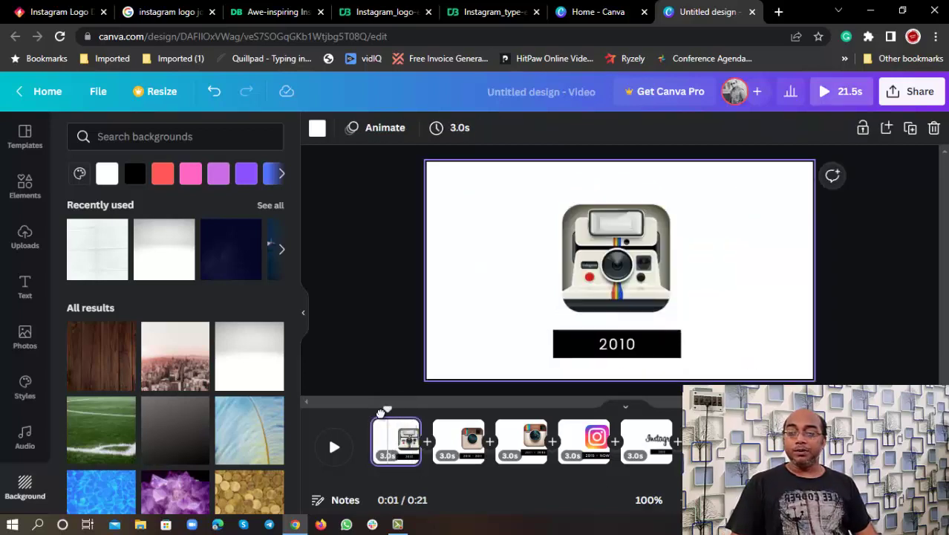
drag(381, 410, 346, 418)
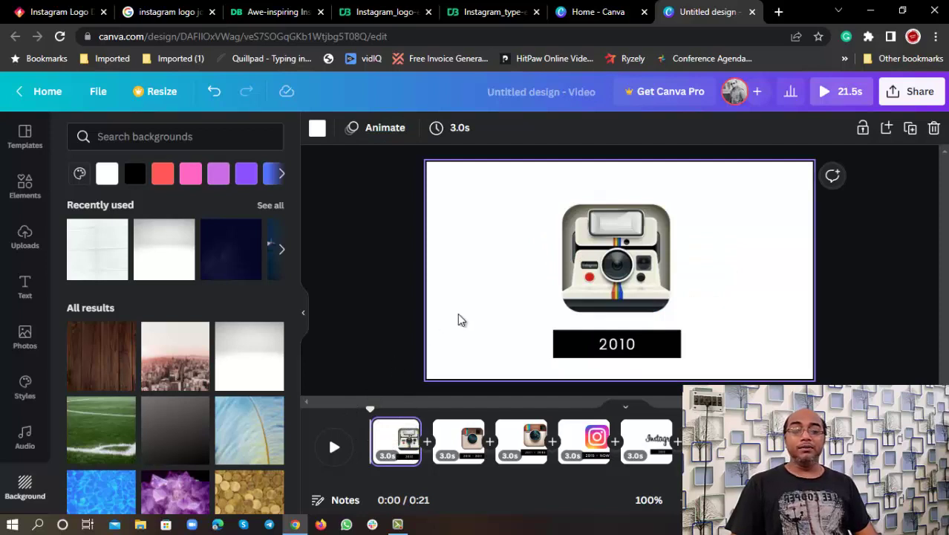
click(611, 271)
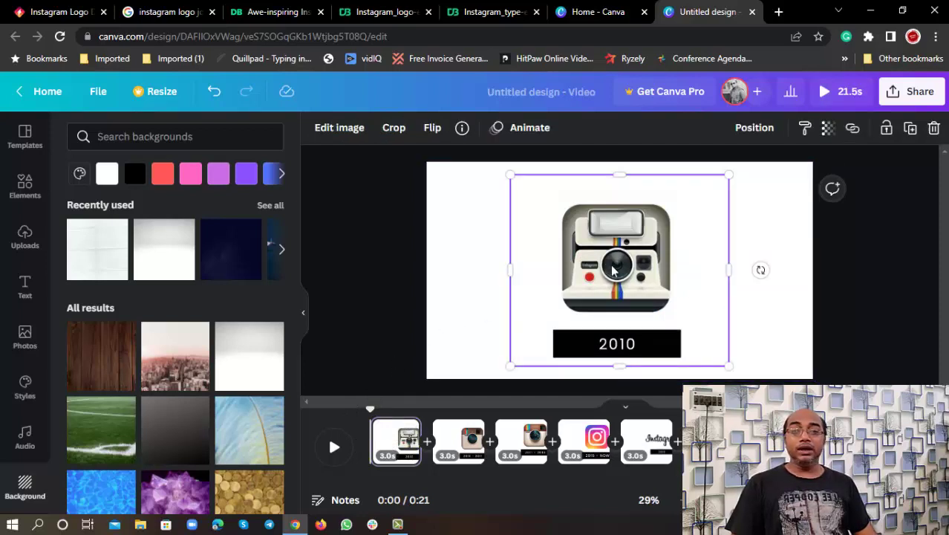
click(755, 128)
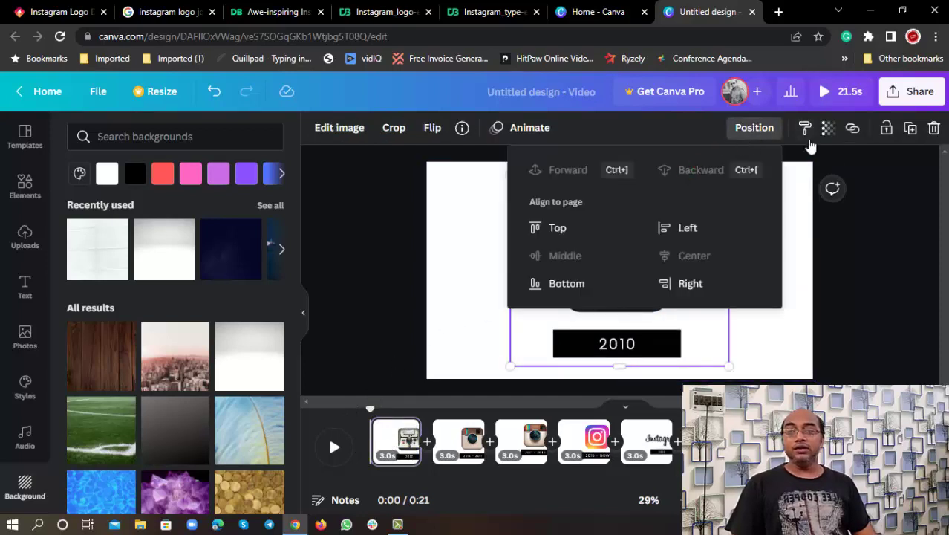
click(894, 174)
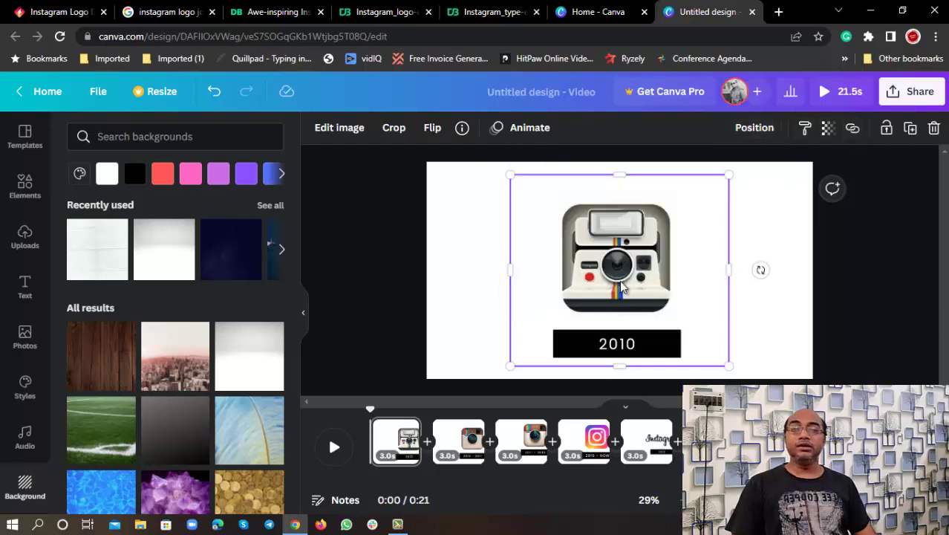
click(520, 128)
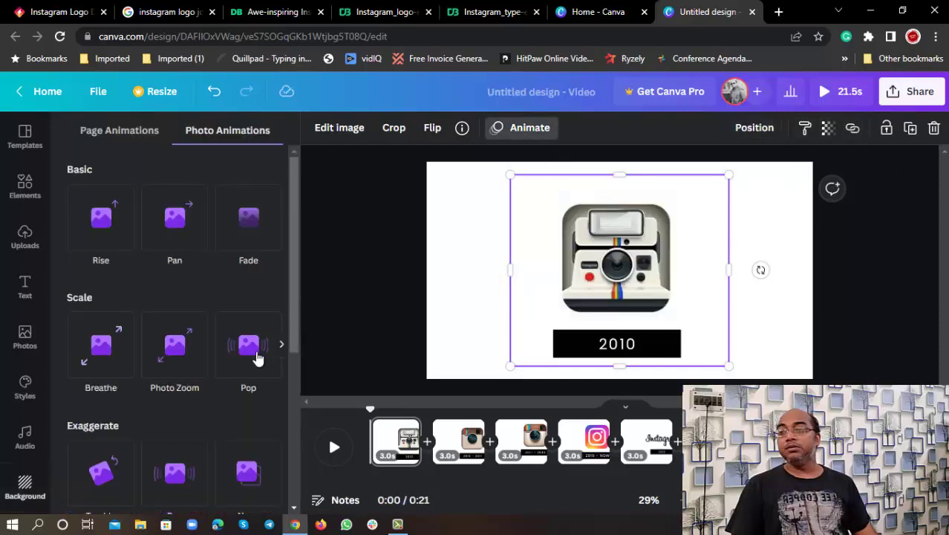
click(91, 235)
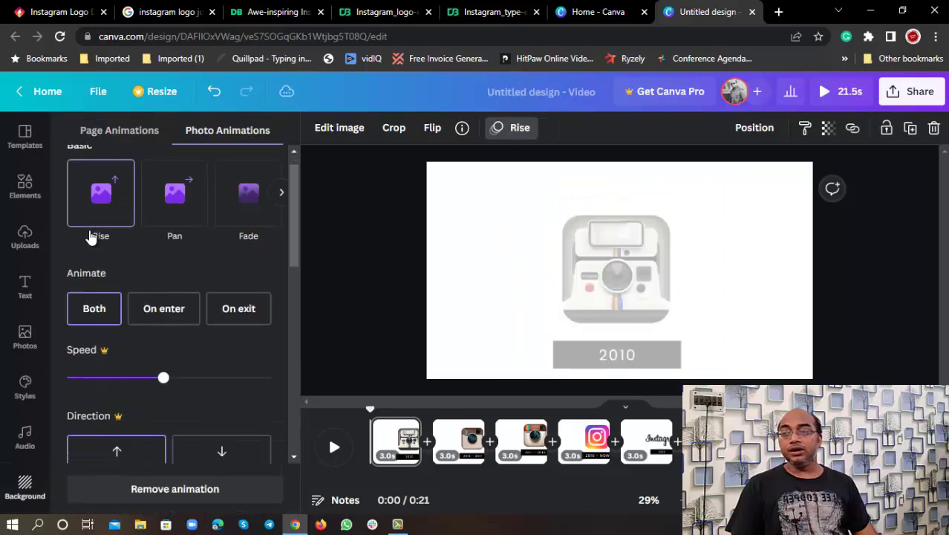
Step: Try the Sleek, Simple and Rise page animations on the second page and set it to Pan
click(455, 446)
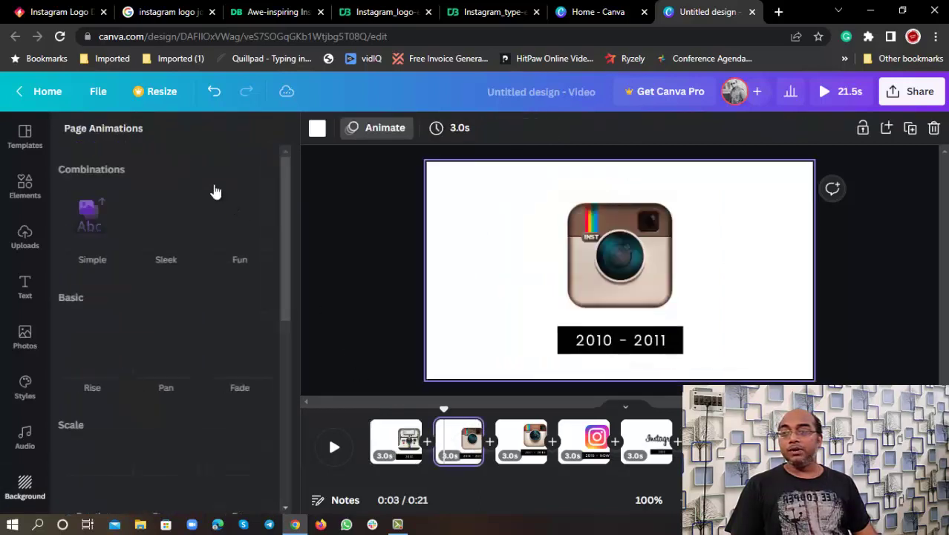
click(167, 217)
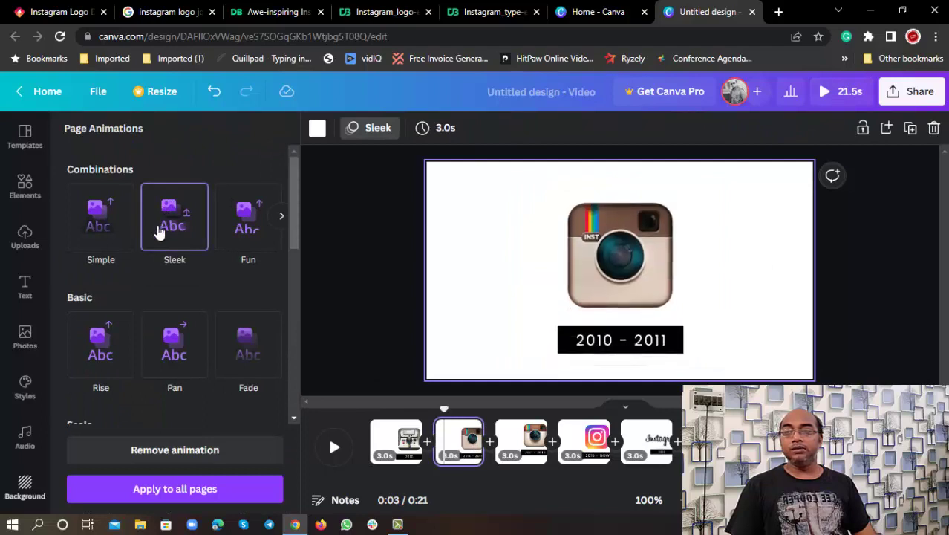
click(114, 234)
click(133, 341)
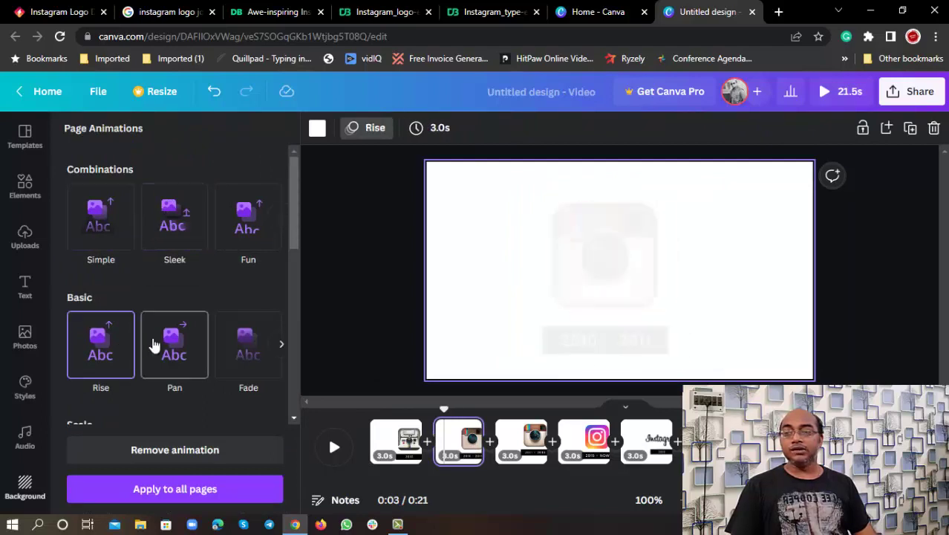
click(153, 344)
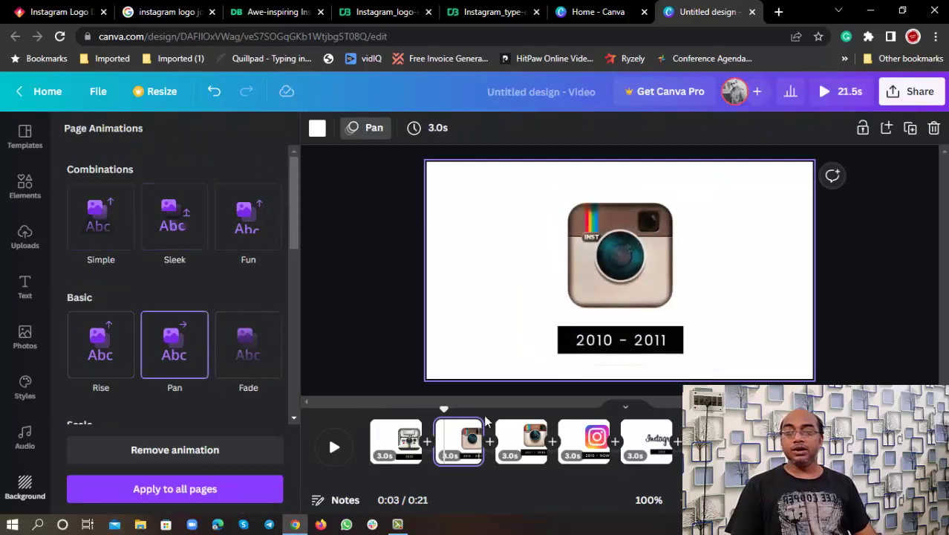
Step: Set the third page's animation to Rise and the fourth page's animation to Pan
click(521, 437)
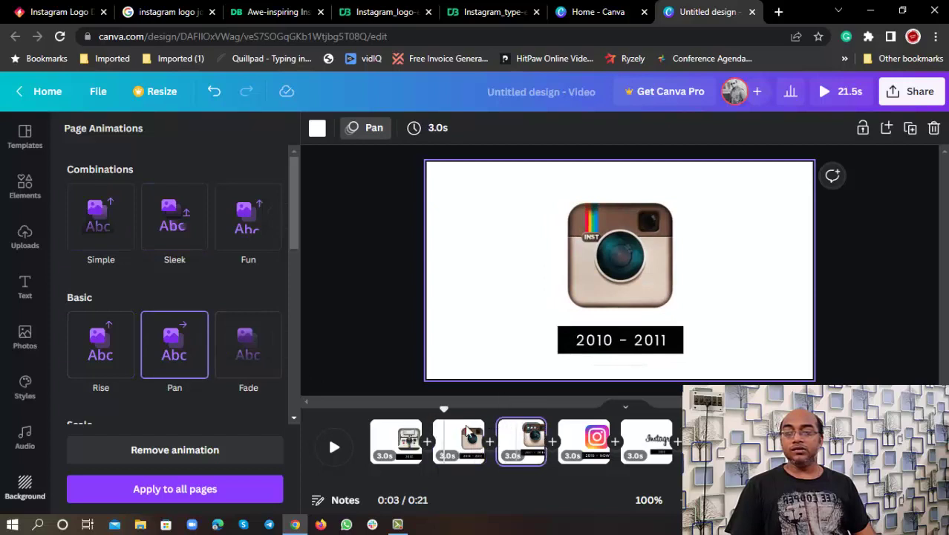
click(87, 341)
click(584, 438)
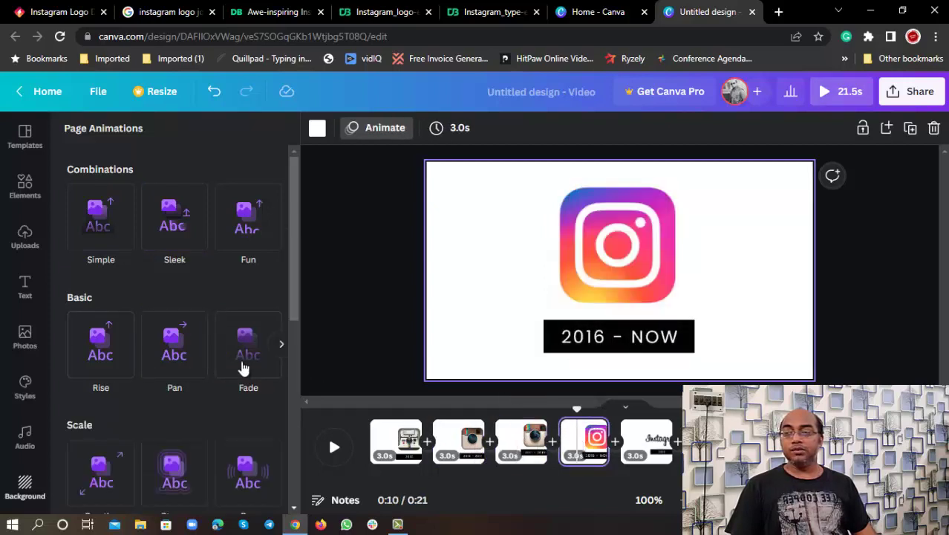
click(193, 355)
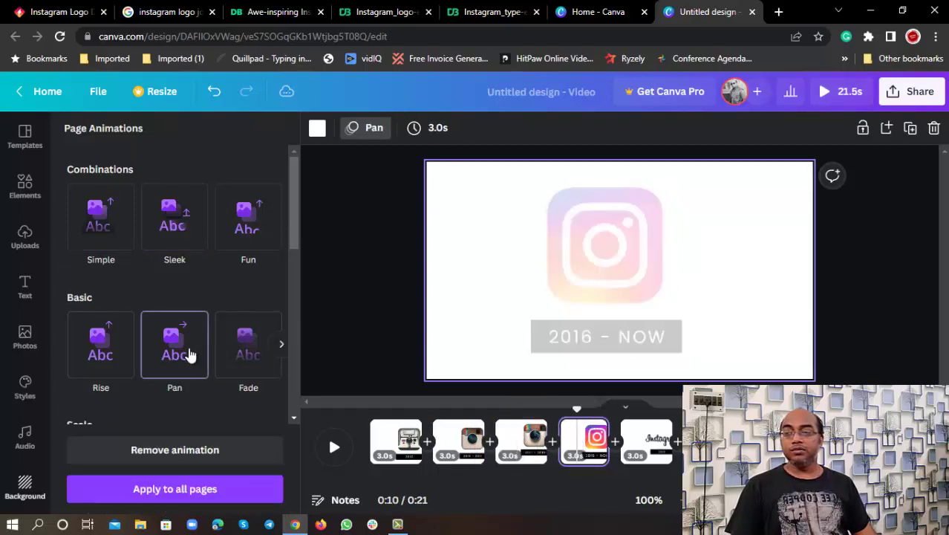
Step: Set the fifth page's animation to Rise, apply it to all pages and return the playhead to the start
click(646, 444)
click(99, 348)
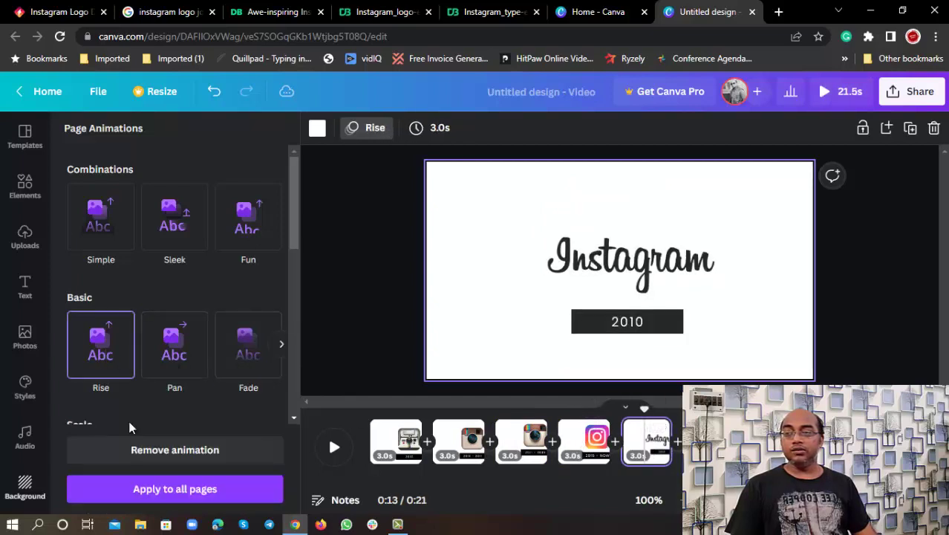
click(157, 489)
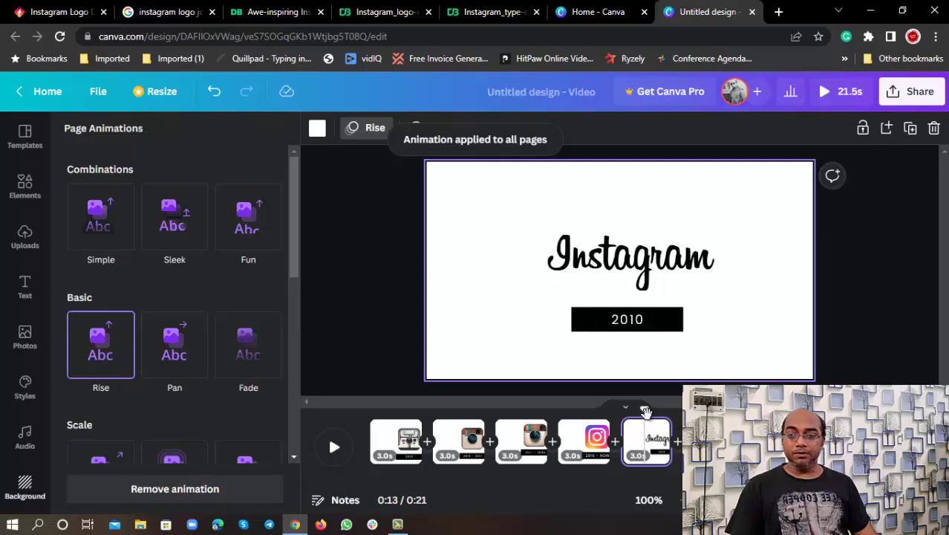
drag(646, 410, 370, 410)
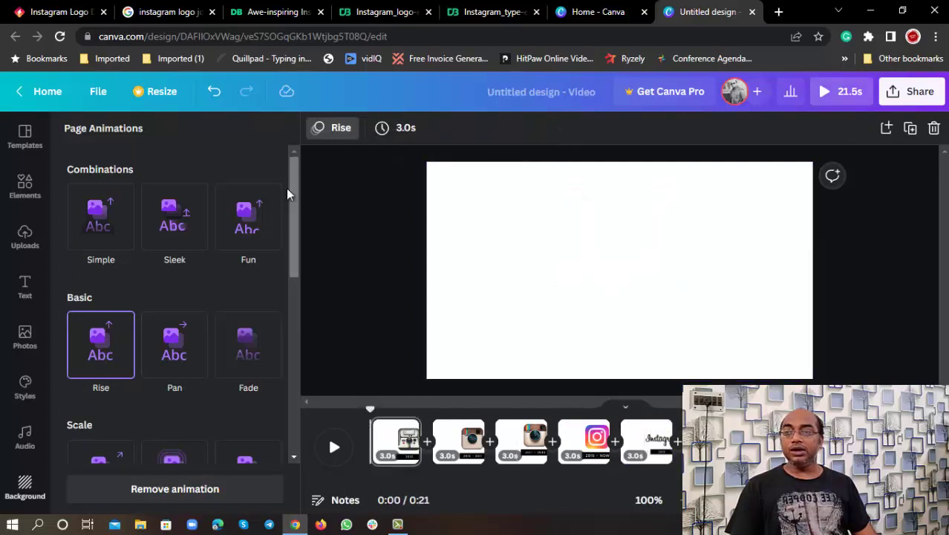
click(11, 240)
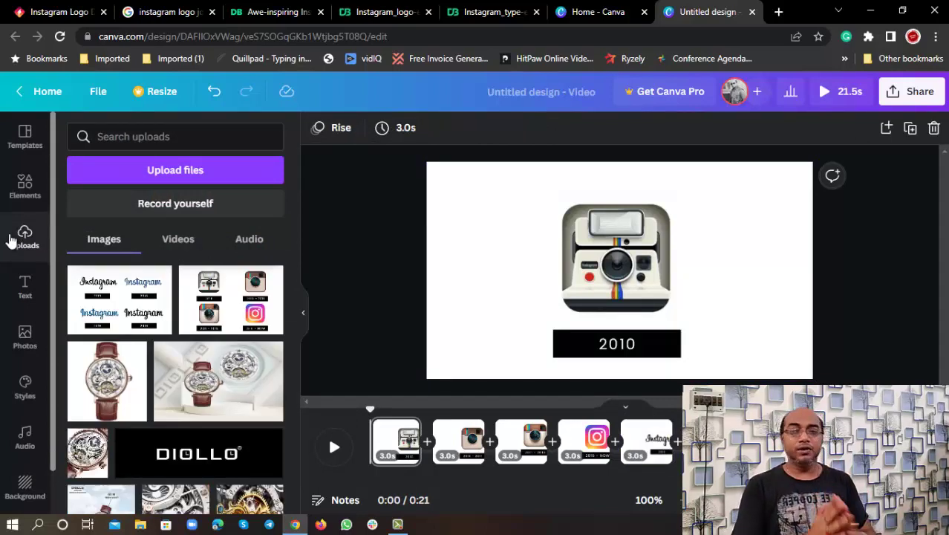
click(598, 12)
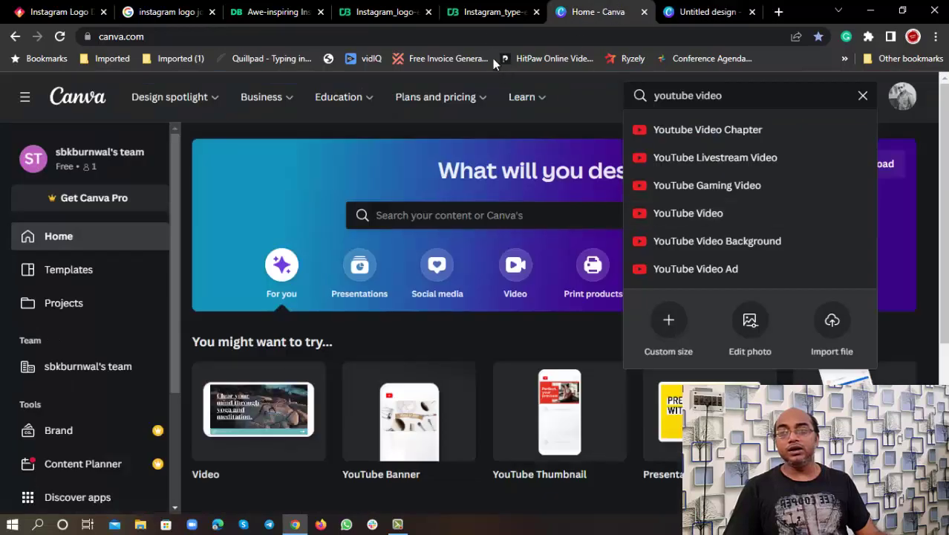
Step: Search the web for the YouTube audio library, open it in YouTube Studio and browse the music tracks
click(492, 36)
text(youtube )
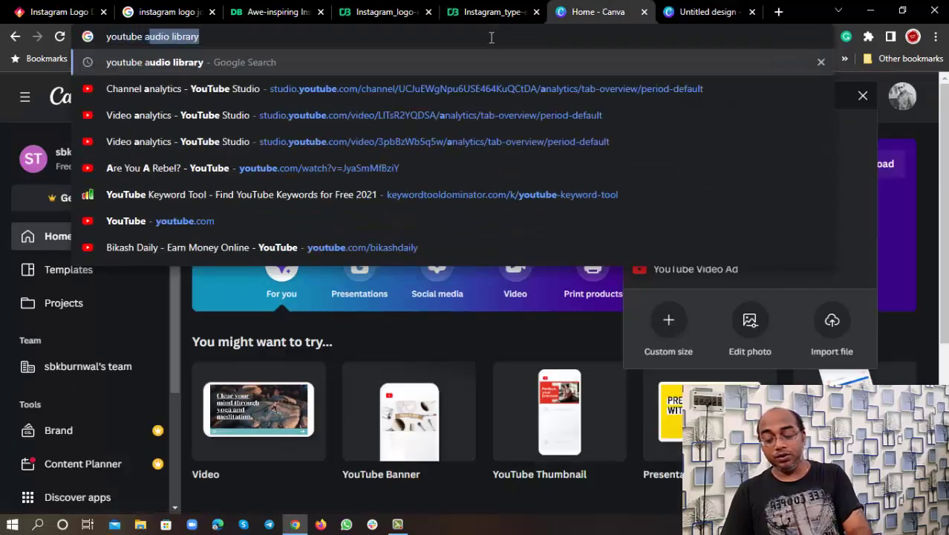
text(audi)
key(Return)
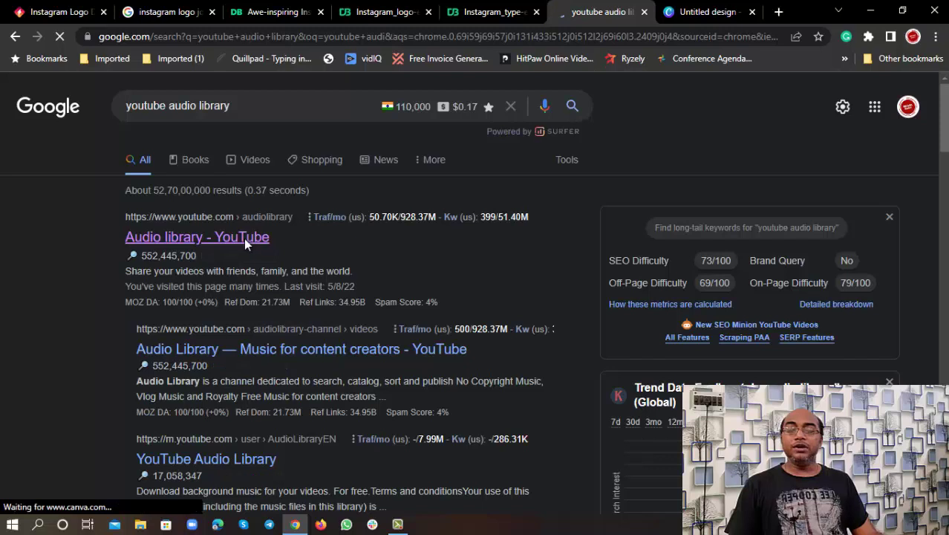
click(245, 239)
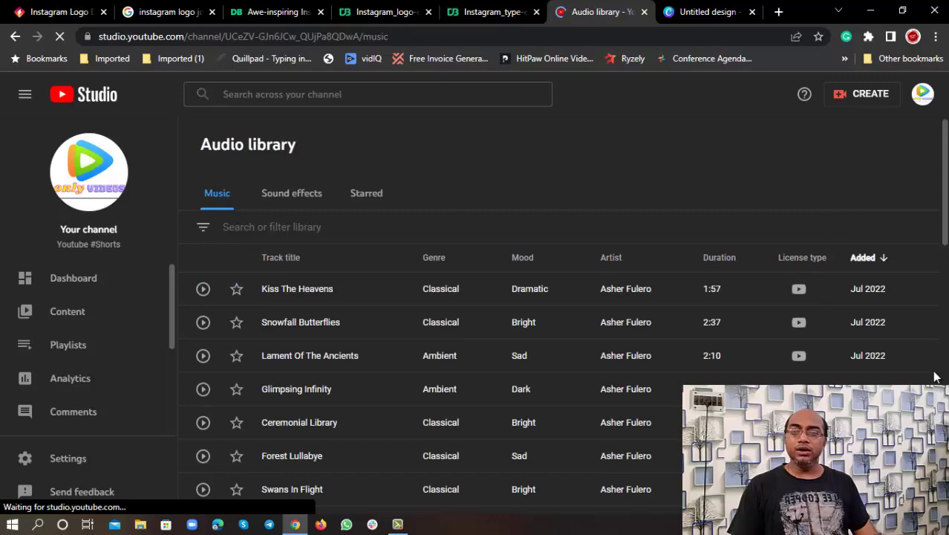
scroll(564, 312, down, 2)
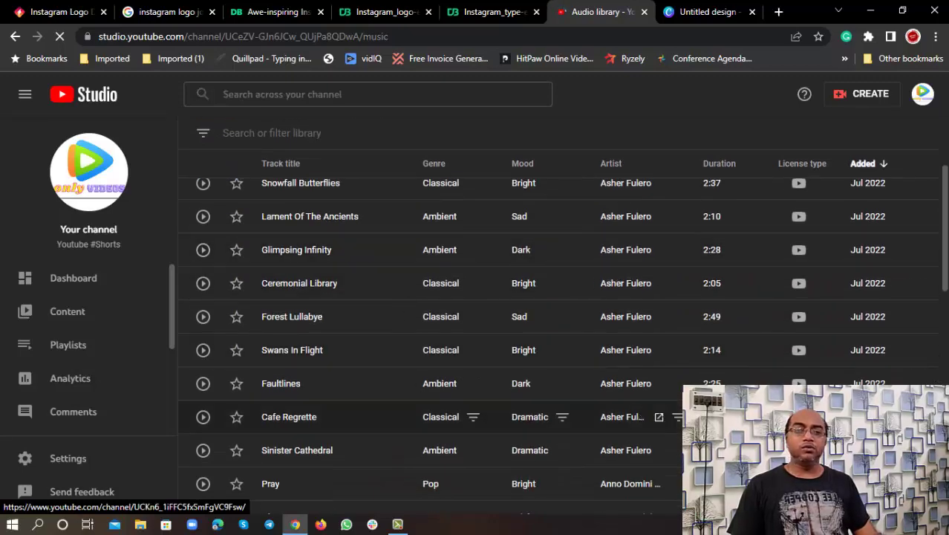
Step: Back in the Canva design, add the uploaded track Lament Of The Ancients and shift its audio so playback starts further into the track
key(ctrl+Tab)
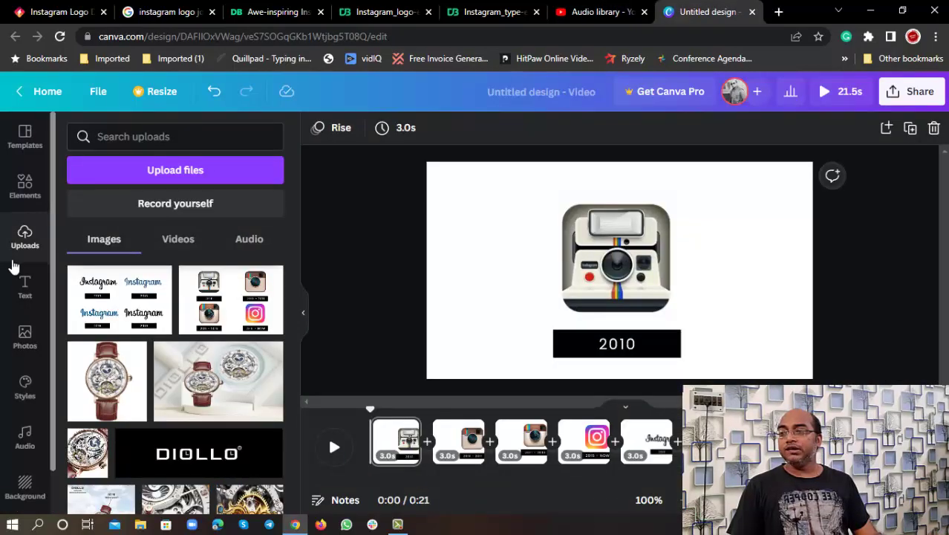
click(234, 240)
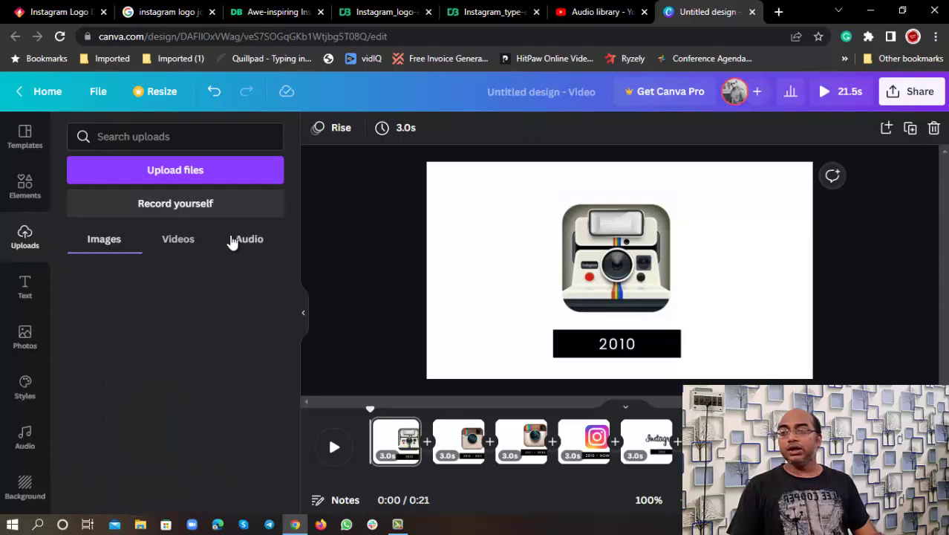
click(173, 301)
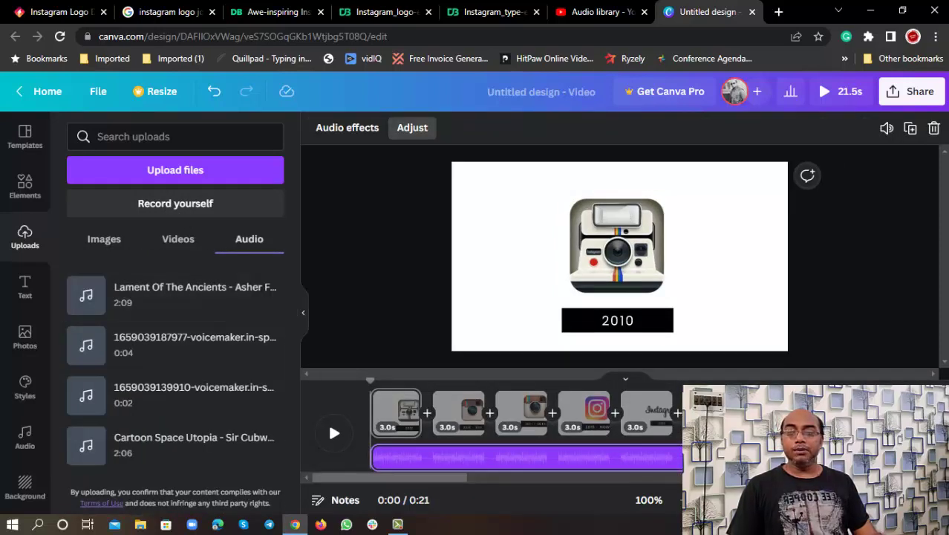
drag(653, 458, 616, 458)
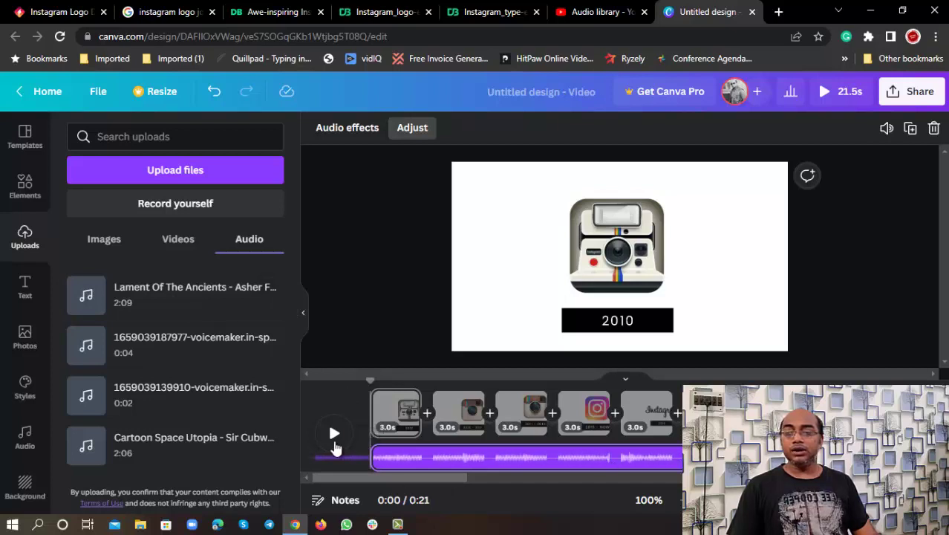
click(394, 354)
Step: Play the opening with its music, return the playhead to the start and watch the video in the full preview
click(338, 433)
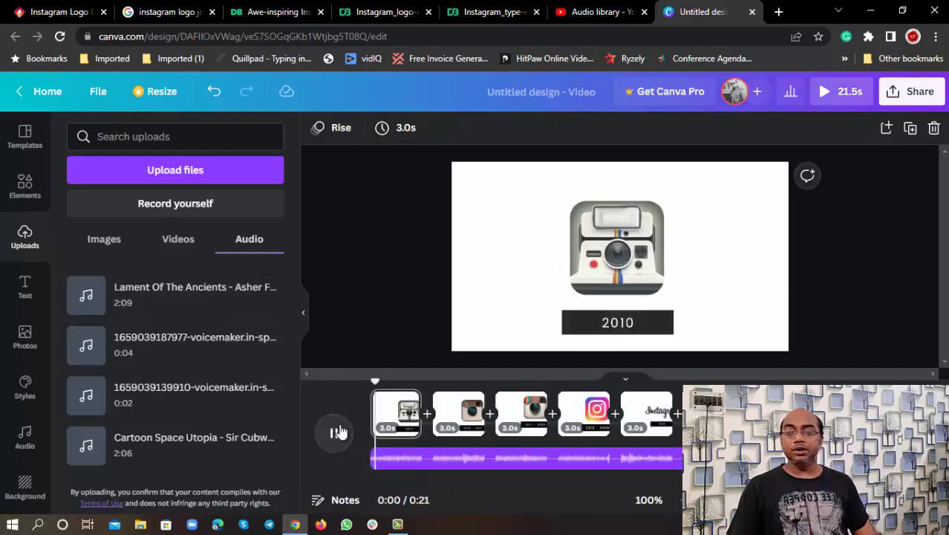
click(338, 433)
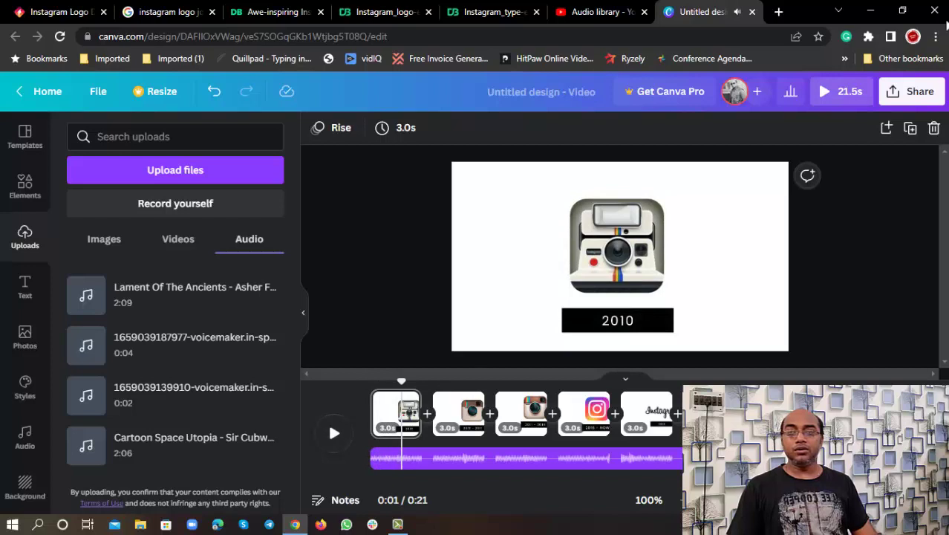
drag(400, 385, 358, 378)
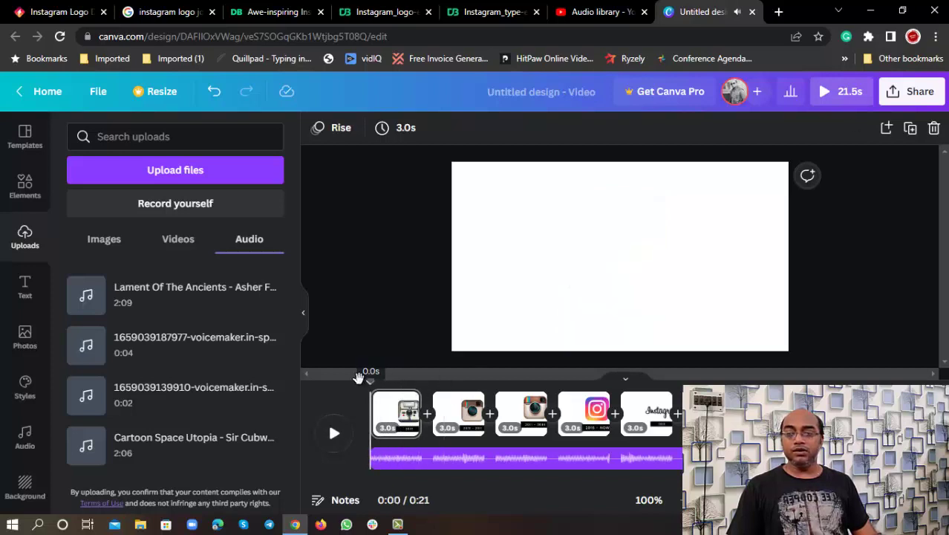
click(861, 90)
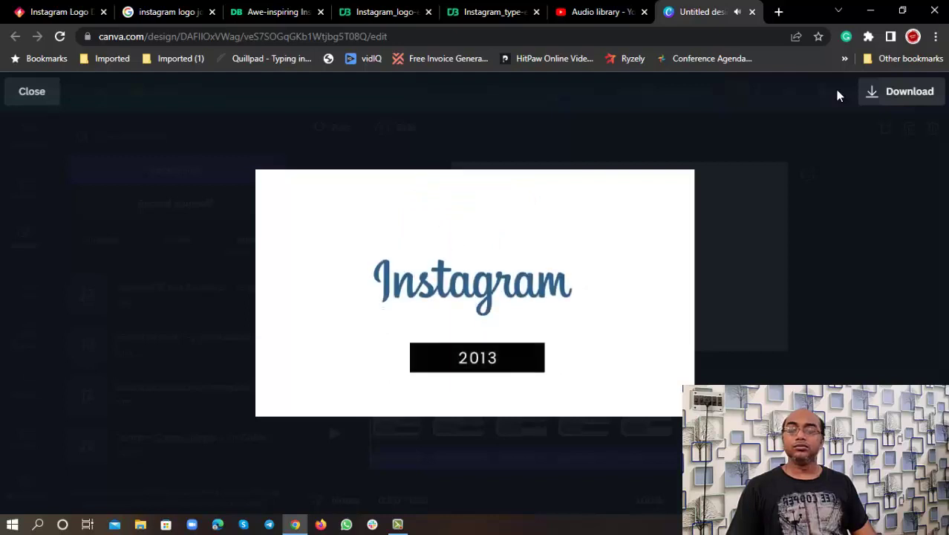
key(Escape)
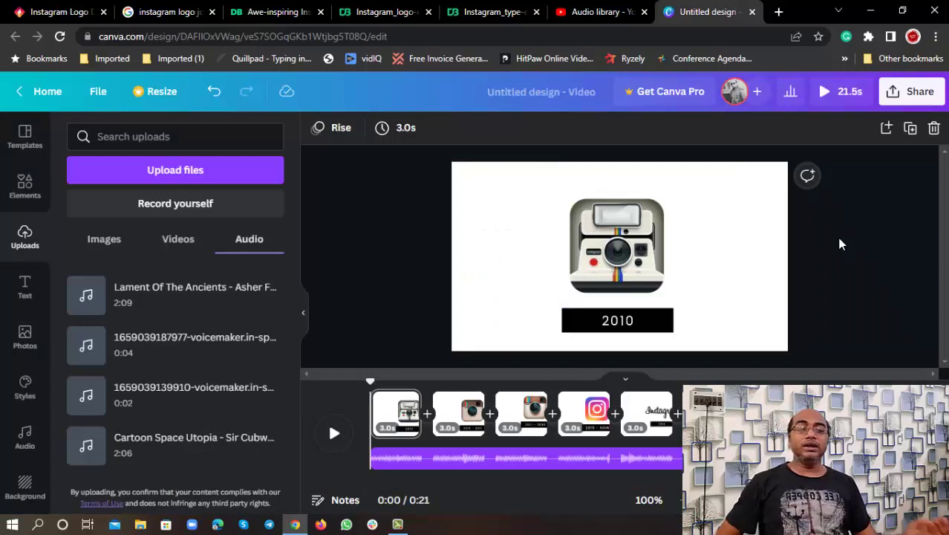